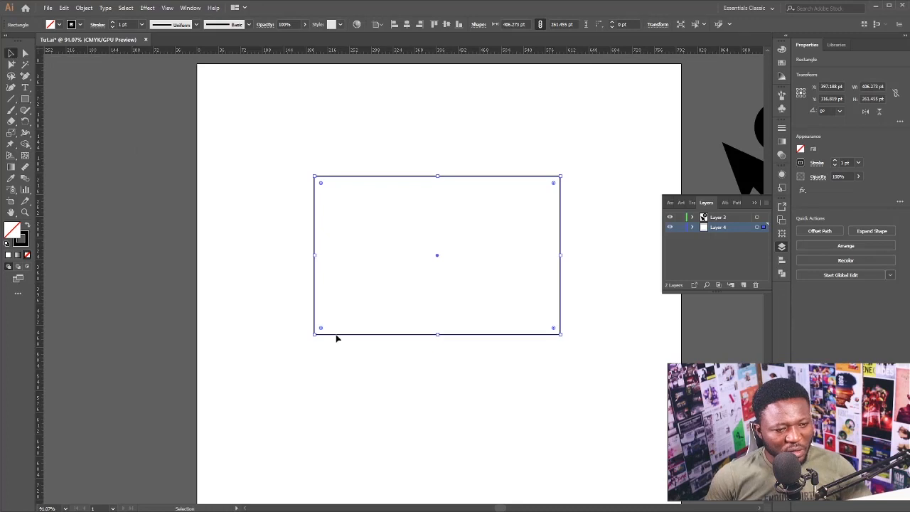
Resize the rectangle to about 342 by 249 pt and round its corners to a radius of about 19 pt
{"action": "left_click_drag", "start_coordinate": [316, 256], "coordinate": [354, 258]}
{"action": "mouse_move", "coordinate": [459, 337]}
{"action": "left_mouse_down"}
{"action": "mouse_move", "coordinate": [460, 319]}
{"action": "mouse_move", "coordinate": [458, 327]}
{"action": "left_mouse_up"}
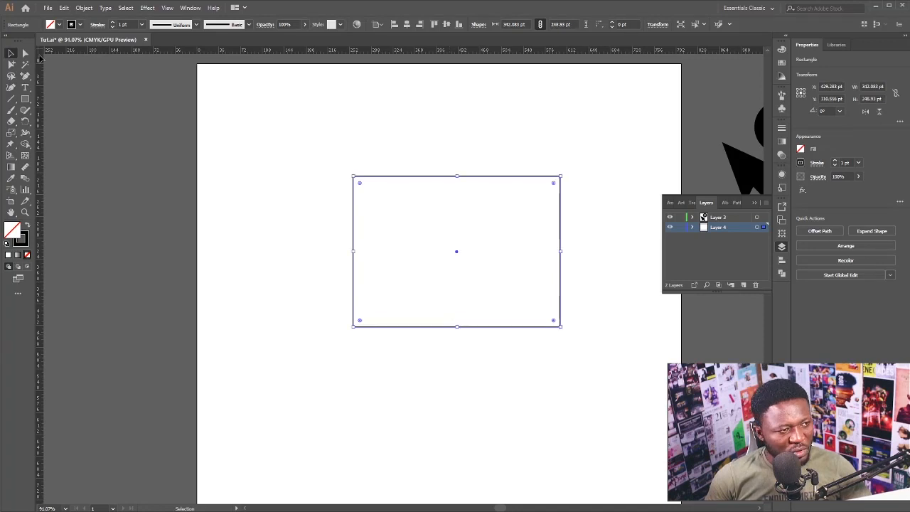
{"action": "left_click_drag", "start_coordinate": [359, 184], "coordinate": [363, 195]}
{"action": "left_click", "coordinate": [356, 250]}
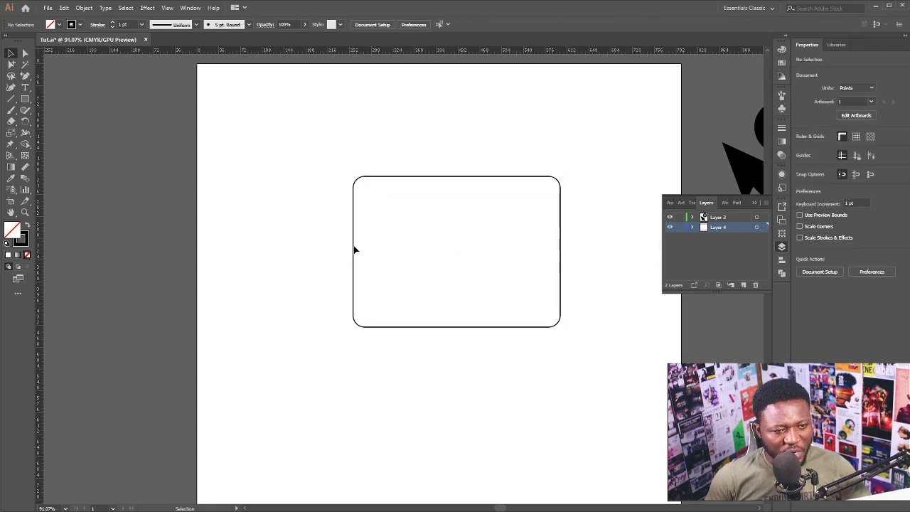
Draw a rectangle about 303 by 156 pt inside the upper part of the rounded frame and centre the two horizontally
{"action": "left_click", "coordinate": [25, 99]}
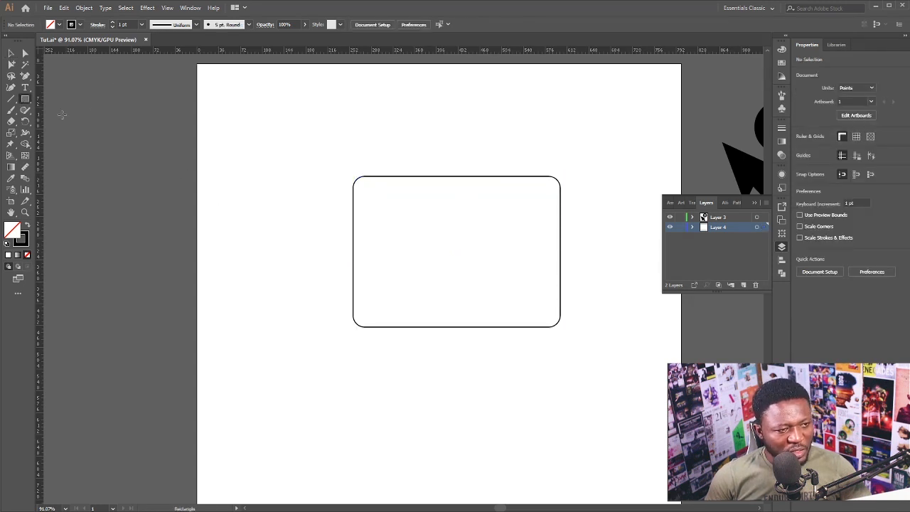
{"action": "left_click_drag", "start_coordinate": [366, 188], "coordinate": [548, 282]}
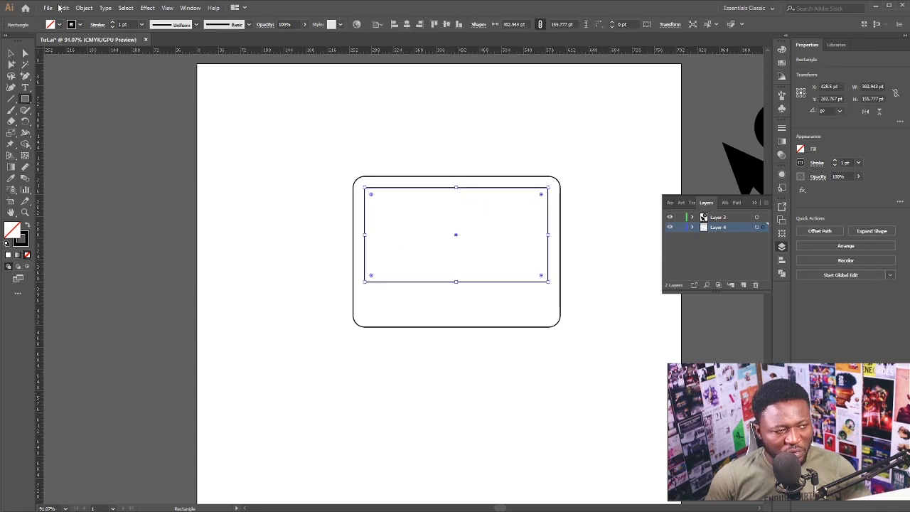
{"action": "key", "text": "v"}
{"action": "left_click_drag", "start_coordinate": [569, 152], "coordinate": [497, 274]}
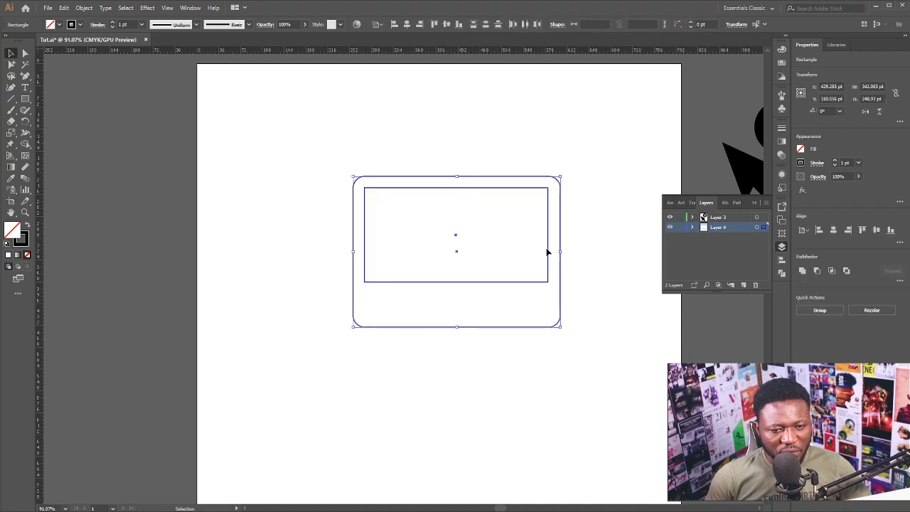
{"action": "left_click", "coordinate": [548, 251]}
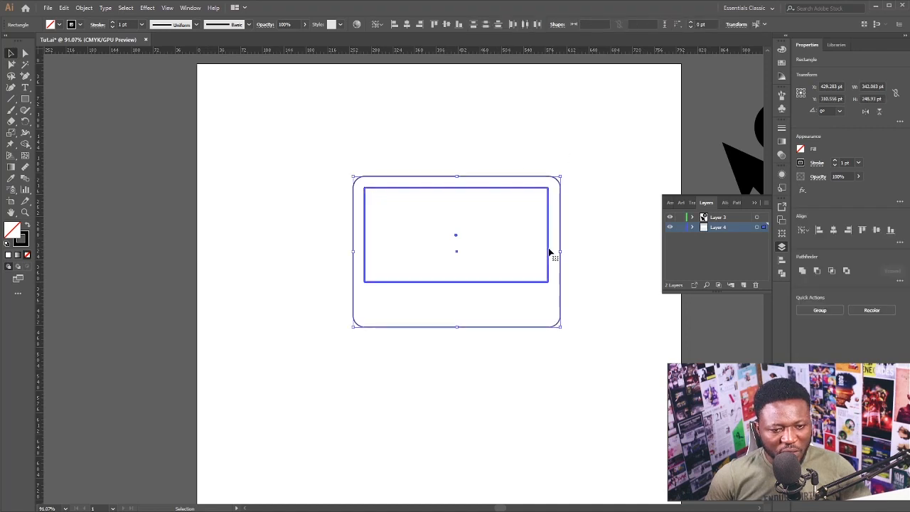
{"action": "left_click", "coordinate": [407, 24]}
{"action": "left_click", "coordinate": [605, 277]}
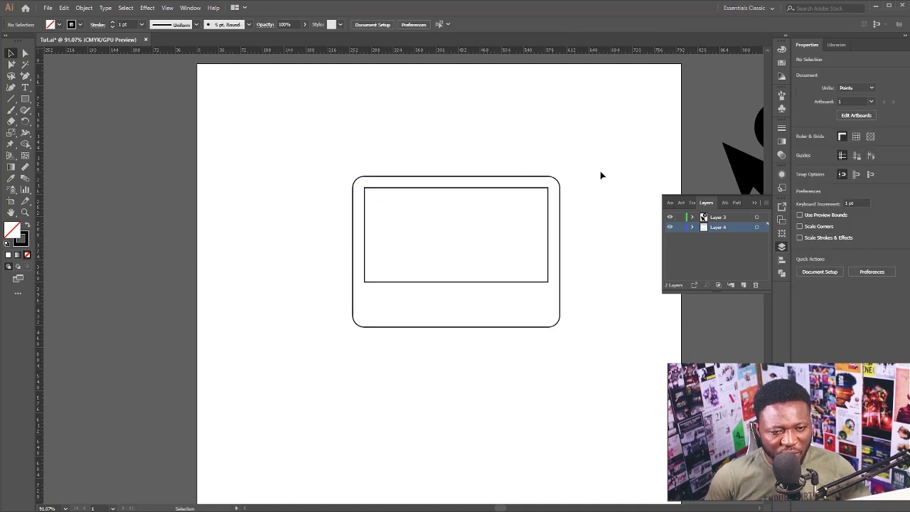
Narrow the frame and inner rectangle together to an overall width of about 322 pt
{"action": "left_click_drag", "start_coordinate": [605, 192], "coordinate": [527, 306]}
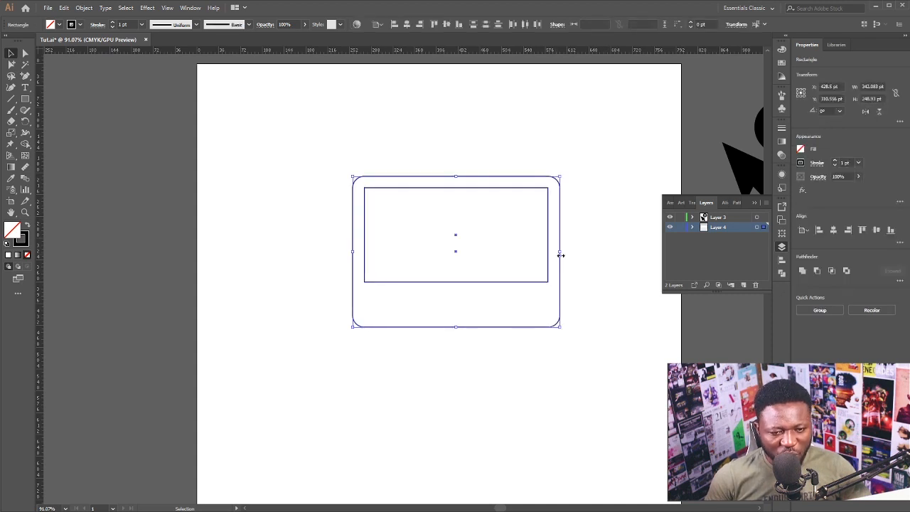
{"action": "left_click_drag", "start_coordinate": [561, 253], "coordinate": [549, 254]}
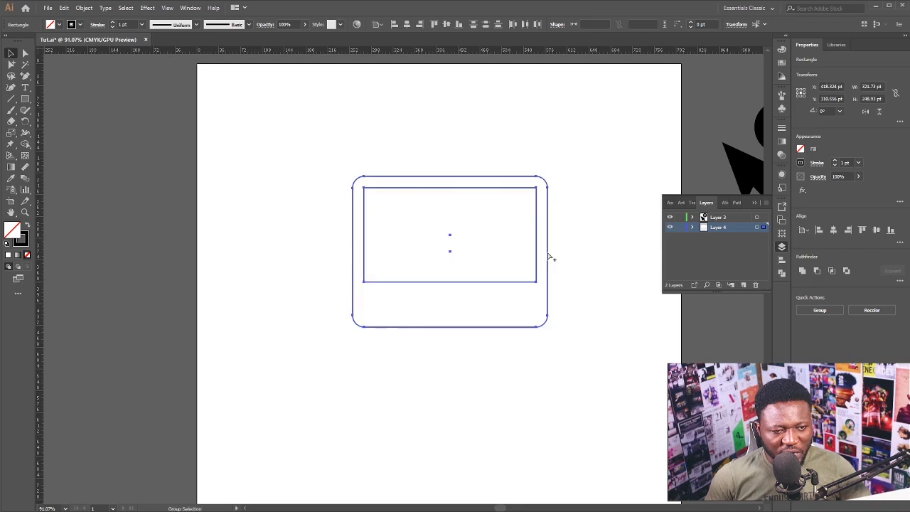
{"action": "left_click", "coordinate": [565, 249]}
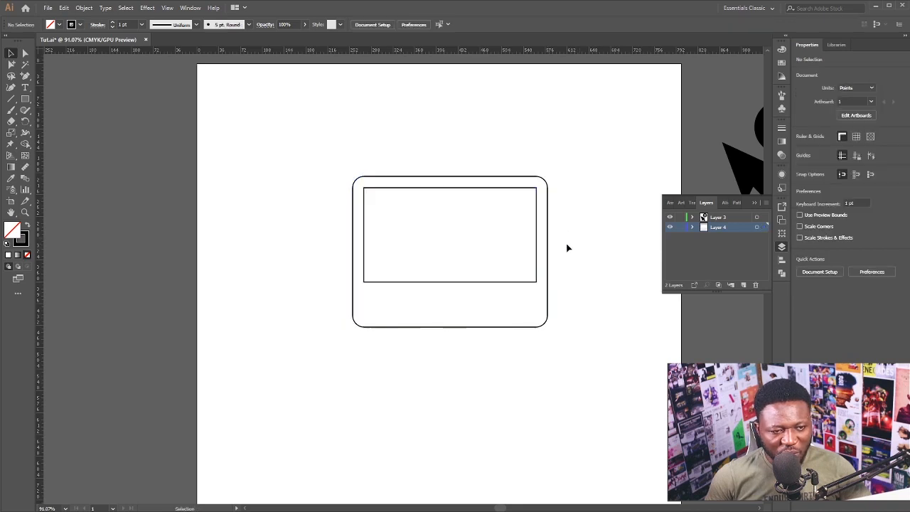
Set the stroke weight of both the frame and the inner rectangle to 8 pt
{"action": "left_click", "coordinate": [537, 235]}
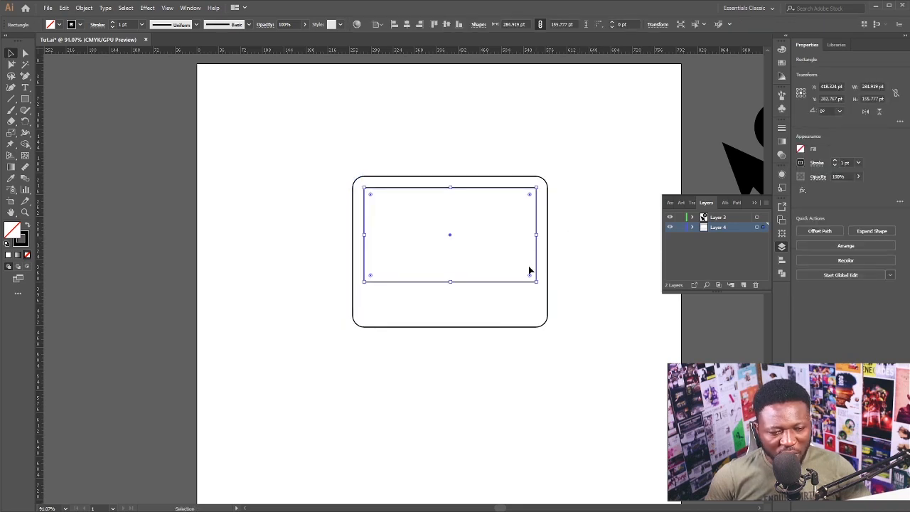
{"action": "left_click_drag", "start_coordinate": [567, 232], "coordinate": [449, 209]}
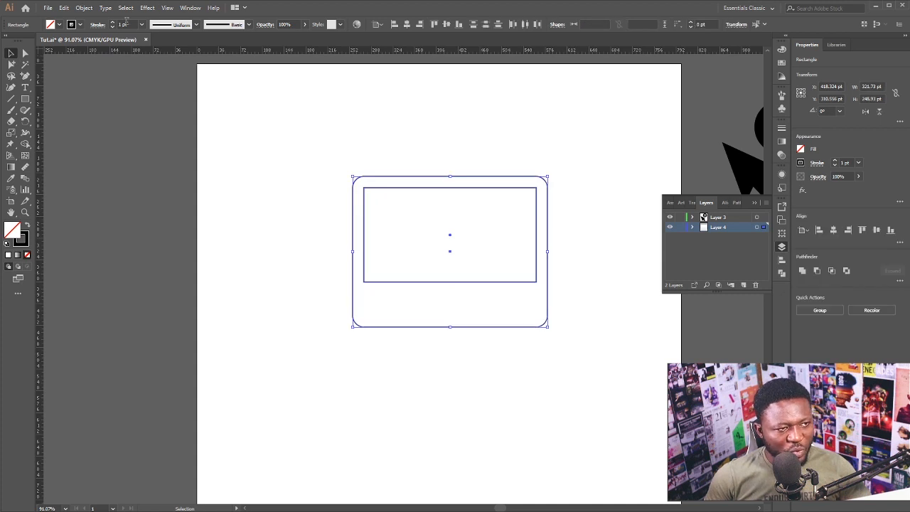
{"action": "left_click", "coordinate": [113, 23]}
{"action": "left_click", "coordinate": [114, 22]}
{"action": "left_click", "coordinate": [113, 22]}
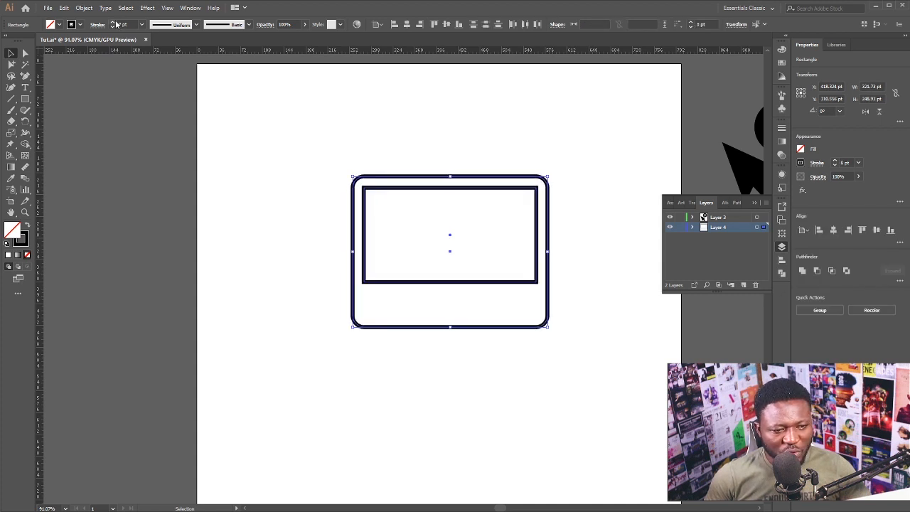
{"action": "left_click", "coordinate": [113, 23]}
{"action": "left_click", "coordinate": [113, 23]}
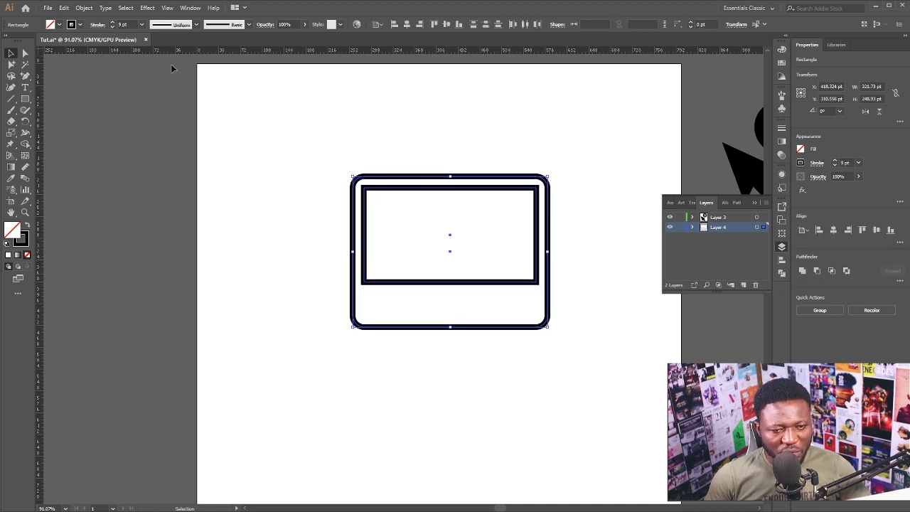
Stretch the rounded frame's bottom edge slightly downward to a height of about 255 pt
{"action": "scroll", "coordinate": [451, 365], "scroll_direction": "up", "scroll_amount": 1}
{"action": "left_click", "coordinate": [451, 365]}
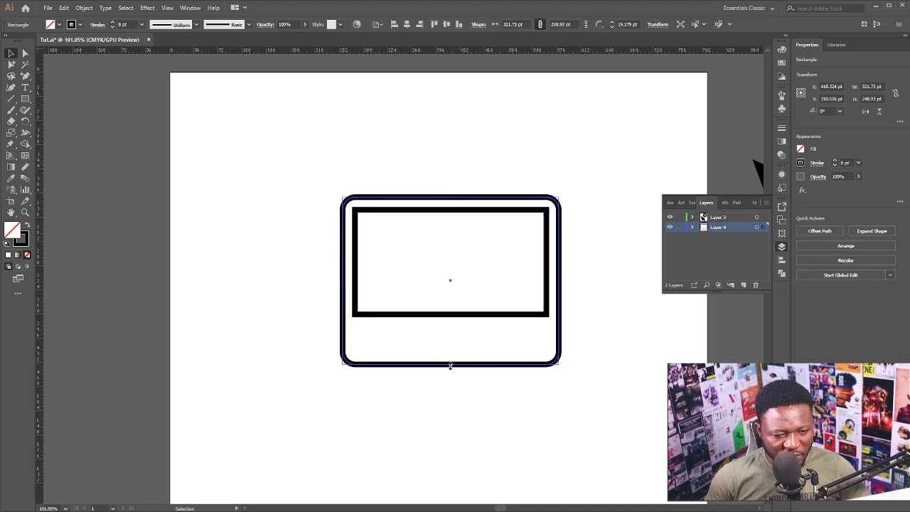
{"action": "left_click_drag", "start_coordinate": [450, 364], "coordinate": [451, 369]}
{"action": "left_click", "coordinate": [455, 401]}
{"action": "left_click_drag", "start_coordinate": [500, 262], "coordinate": [500, 217]}
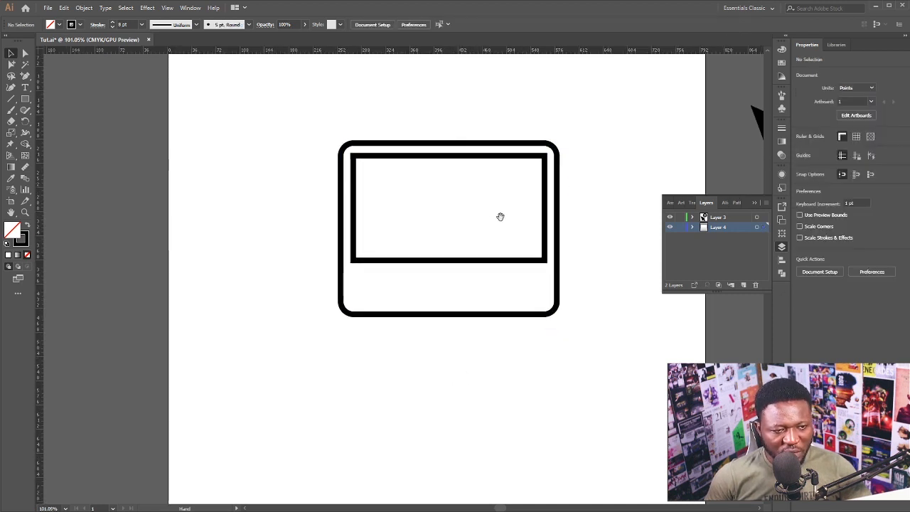
Align the frame and the inner rectangle on their horizontal centres, using the inner rectangle as the key object
{"action": "left_click_drag", "start_coordinate": [535, 116], "coordinate": [518, 210]}
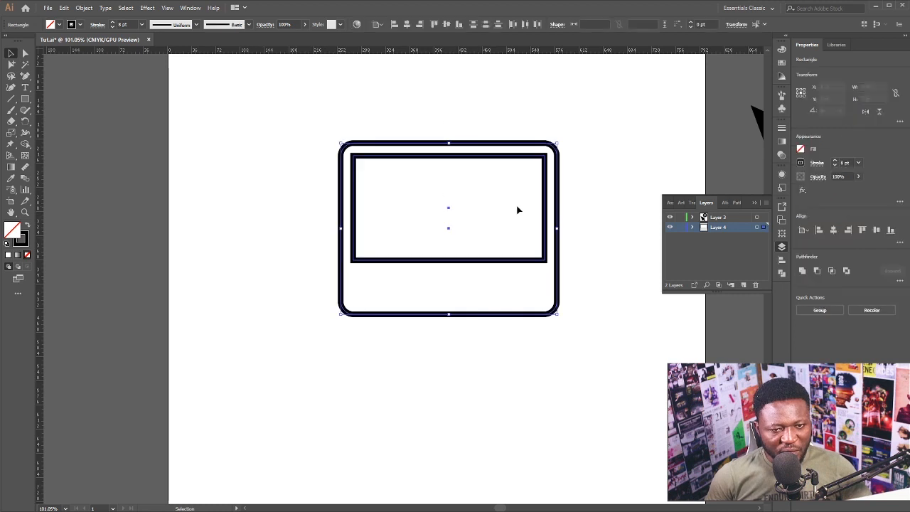
{"action": "left_click", "coordinate": [547, 206]}
{"action": "left_click_drag", "start_coordinate": [601, 152], "coordinate": [483, 256]}
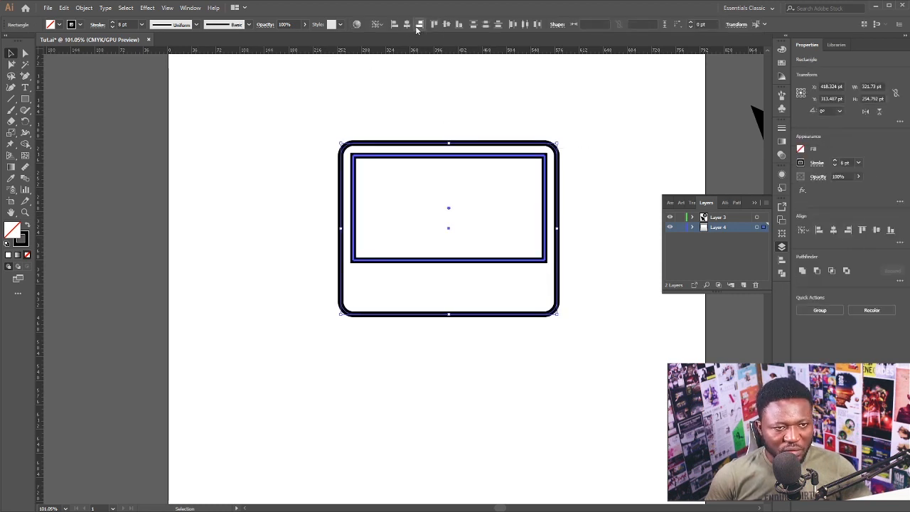
{"action": "left_click", "coordinate": [262, 194]}
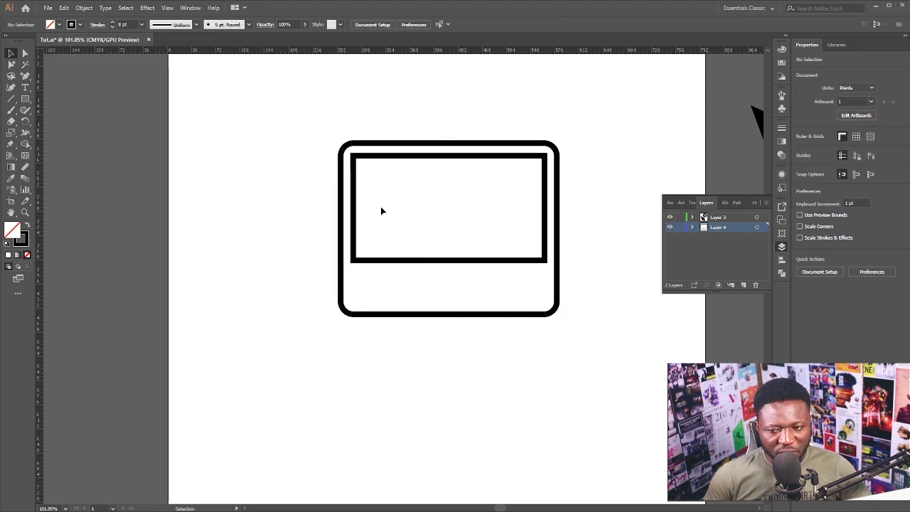
Draw a stand rectangle about 98 by 69 pt below the frame's bottom edge and centre it horizontally on the frame
{"action": "left_click", "coordinate": [25, 100]}
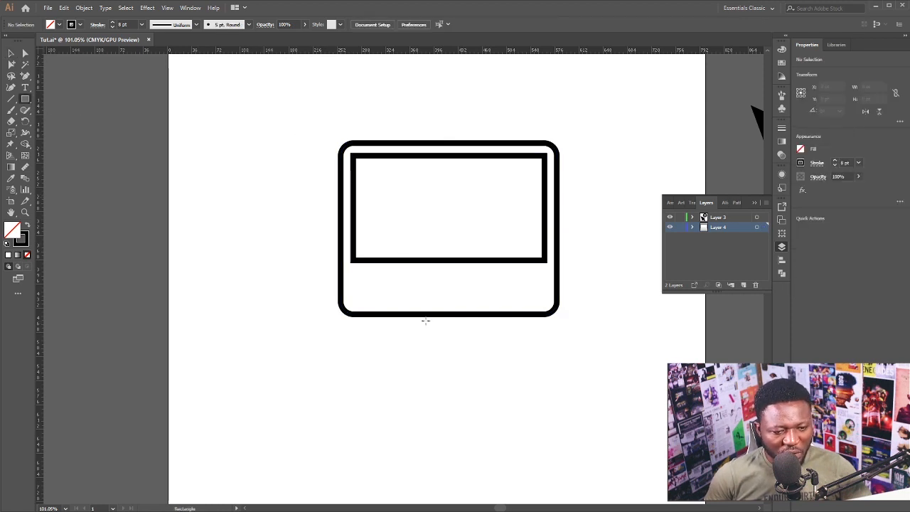
{"action": "left_click_drag", "start_coordinate": [414, 313], "coordinate": [481, 362]}
{"action": "key", "text": "ctrl"}
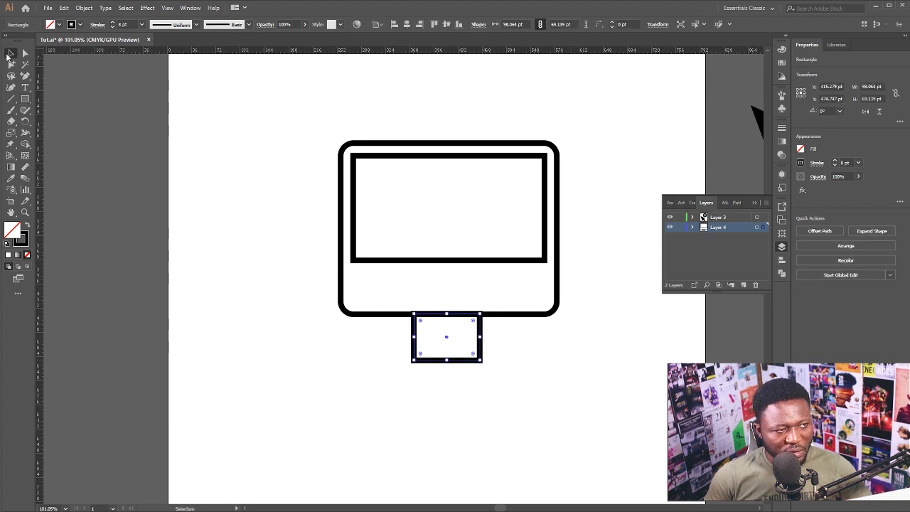
{"action": "left_click", "coordinate": [498, 316], "text": "shift"}
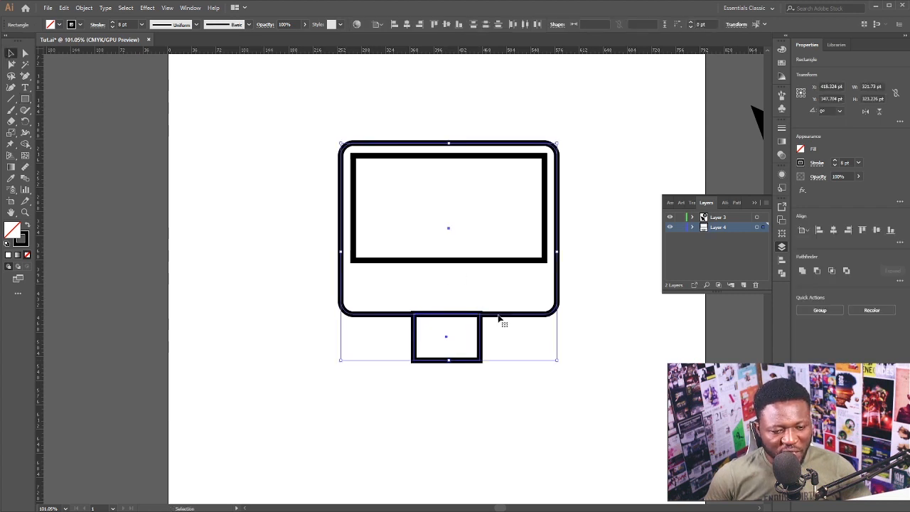
{"action": "left_click", "coordinate": [407, 26]}
{"action": "left_click", "coordinate": [469, 413]}
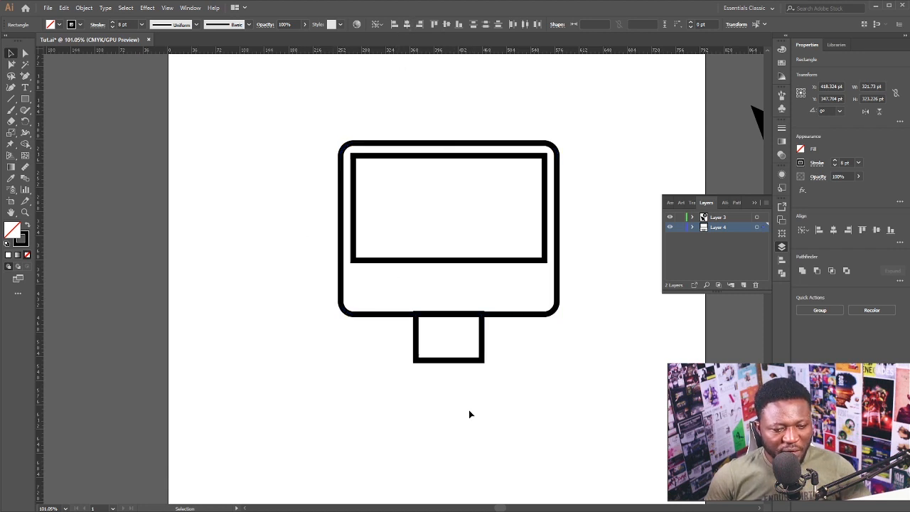
Nudge the stand rectangle 1 pt down and shorten it from its bottom edge to about 49 pt high
{"action": "left_click_drag", "start_coordinate": [510, 328], "coordinate": [440, 371]}
{"action": "key", "text": "ctrl+shift+bracketleft"}
{"action": "left_click", "coordinate": [626, 363]}
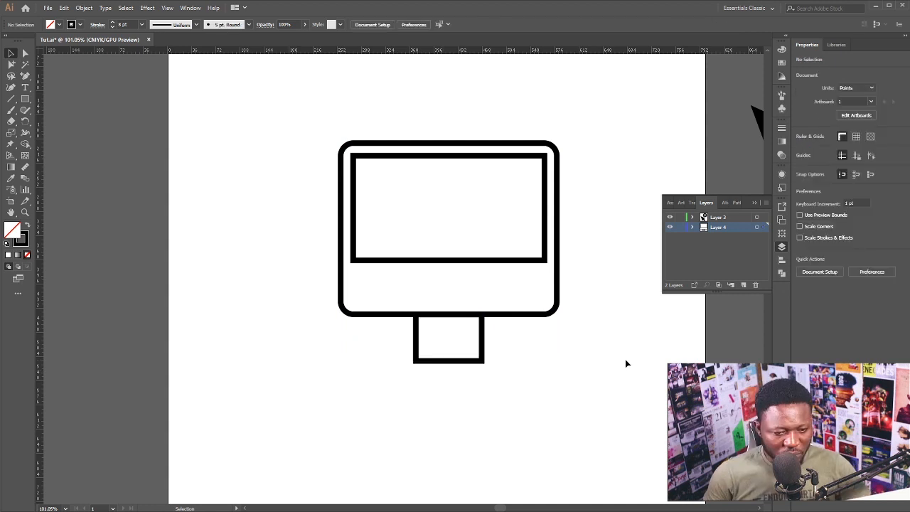
{"action": "left_click_drag", "start_coordinate": [589, 346], "coordinate": [205, 390]}
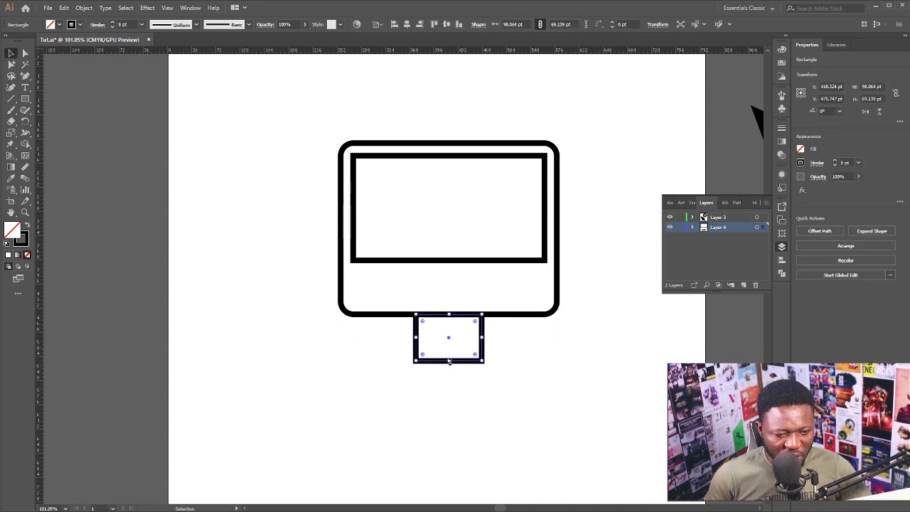
{"action": "left_click_drag", "start_coordinate": [449, 361], "coordinate": [448, 348]}
Flare the stand into a trapezoid by moving each bottom corner 10 pt outward, and raise its bottom edge slightly
{"action": "left_click", "coordinate": [25, 54]}
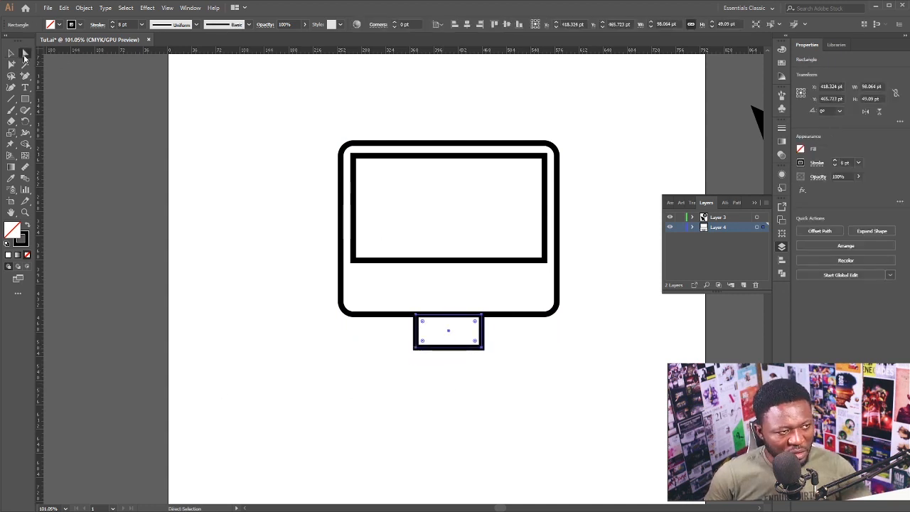
{"action": "left_click", "coordinate": [424, 375]}
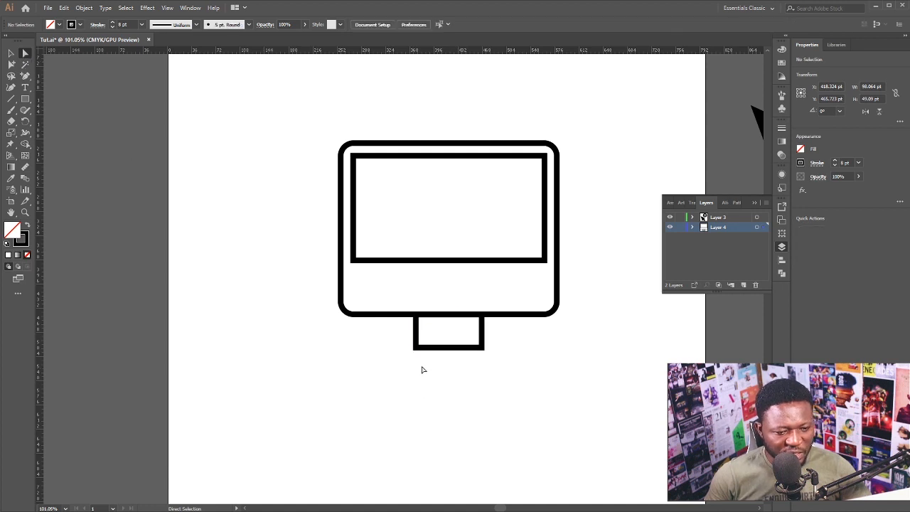
{"action": "left_click", "coordinate": [416, 349]}
{"action": "left_click", "coordinate": [416, 349]}
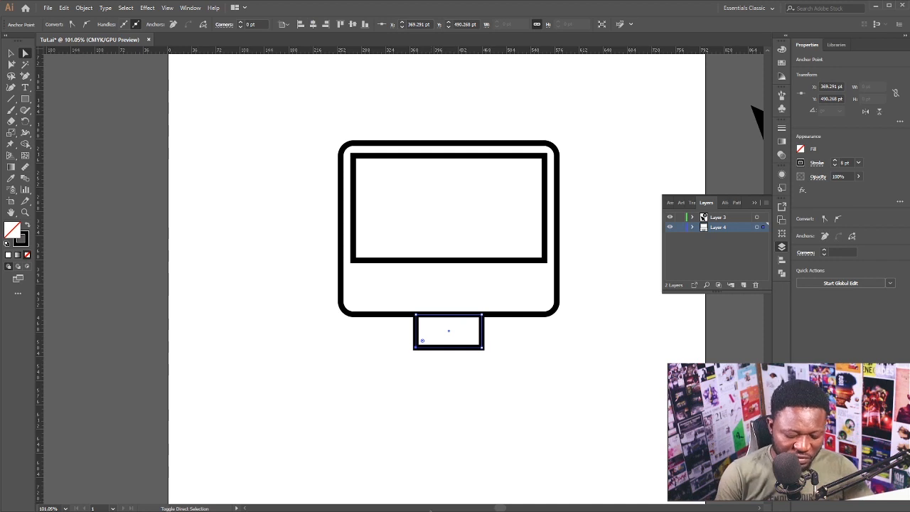
{"action": "key", "text": "shift+Left"}
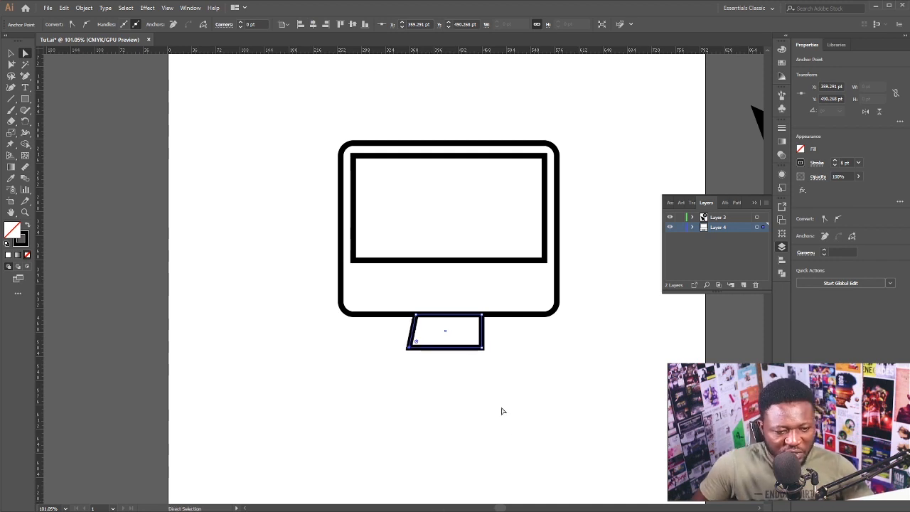
{"action": "left_click", "coordinate": [483, 351]}
{"action": "key", "text": "shift+Right"}
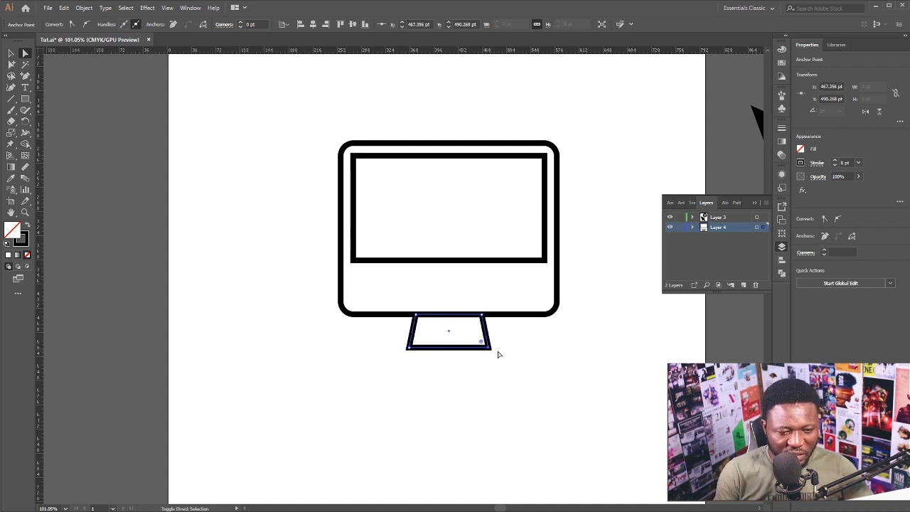
{"action": "key", "text": "v"}
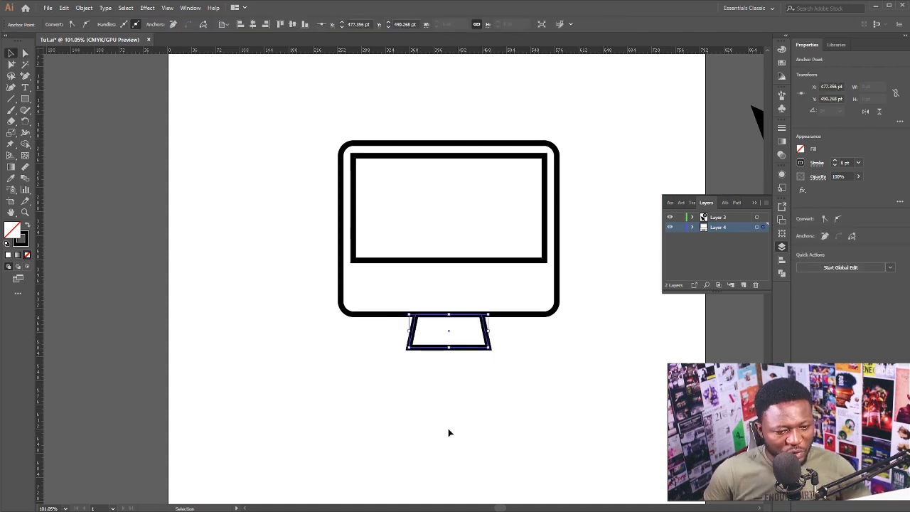
{"action": "left_click", "coordinate": [551, 382]}
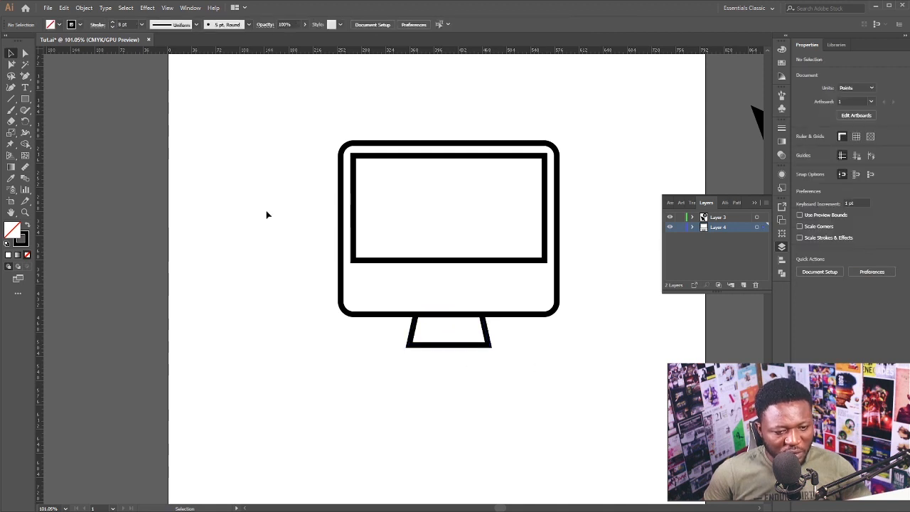
Draw a horizontal base line about 196 pt long along the stand's bottom edge, extending past both sides
{"action": "left_click", "coordinate": [10, 101]}
{"action": "left_click", "coordinate": [76, 100]}
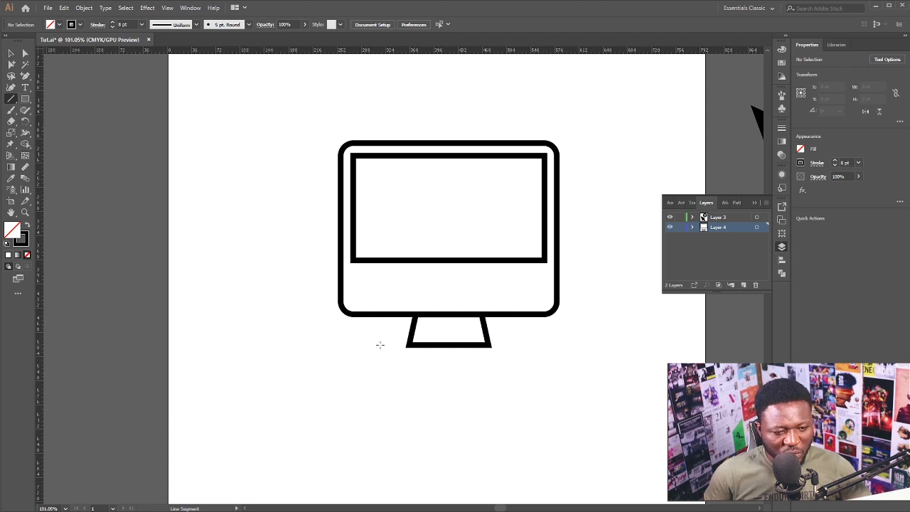
{"action": "mouse_move", "coordinate": [406, 345]}
{"action": "left_mouse_down"}
{"action": "mouse_move", "coordinate": [527, 345]}
{"action": "mouse_move", "coordinate": [513, 346]}
{"action": "left_mouse_up"}
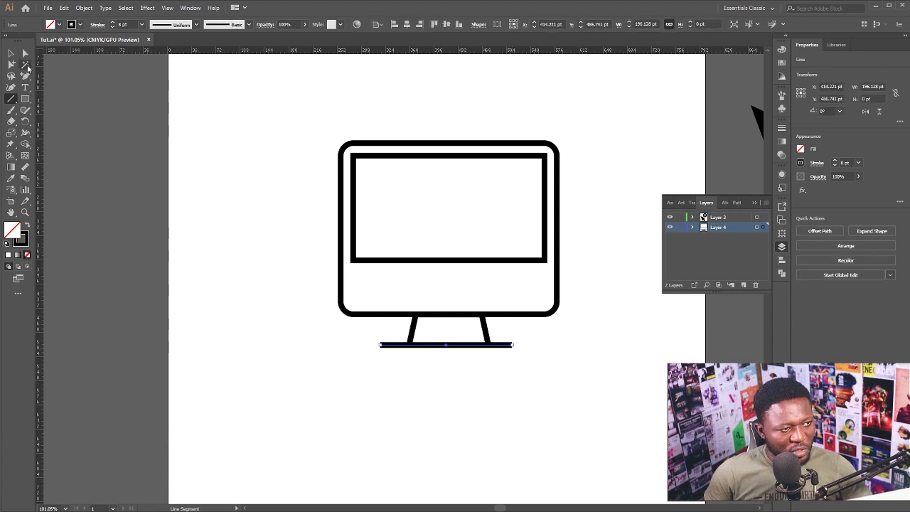
Centre the base line and the trapezoid stand horizontally on each other
{"action": "left_click", "coordinate": [10, 53]}
{"action": "left_click", "coordinate": [559, 311]}
{"action": "left_click", "coordinate": [499, 346]}
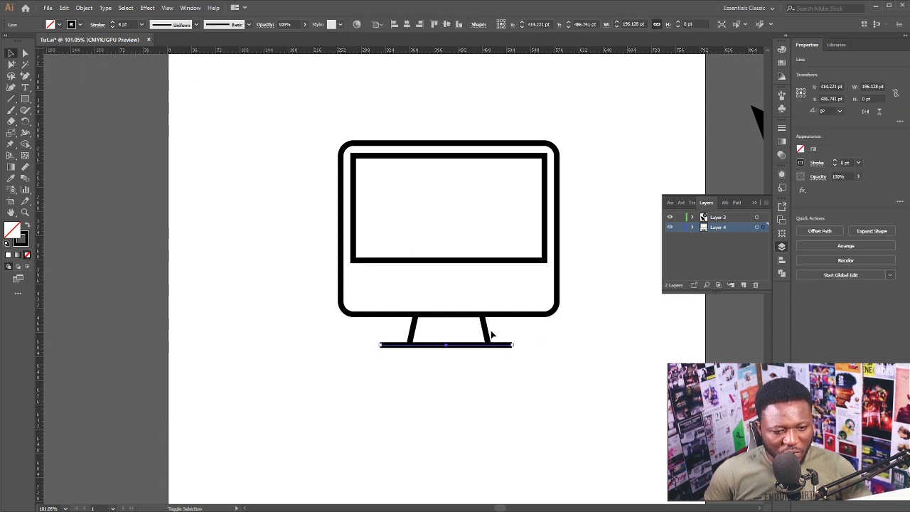
{"action": "left_click", "coordinate": [487, 333], "text": "shift"}
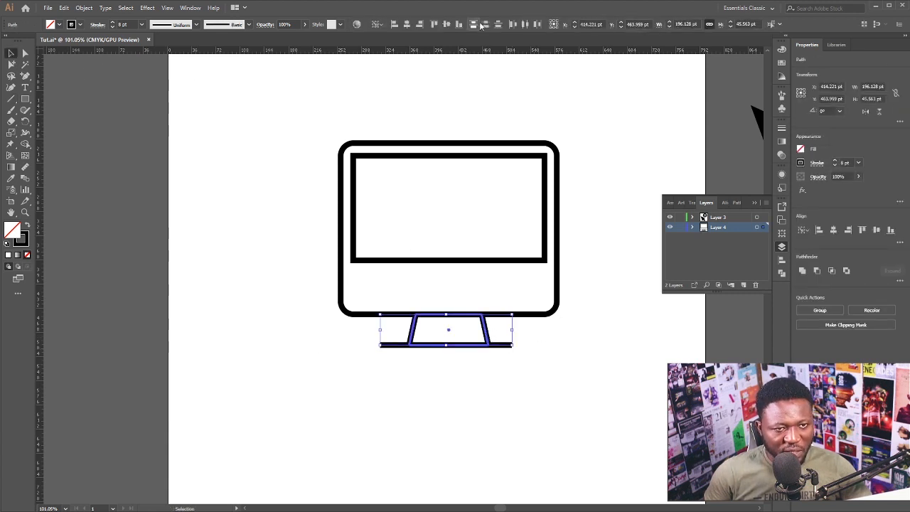
{"action": "left_click", "coordinate": [407, 24]}
{"action": "left_click", "coordinate": [460, 397]}
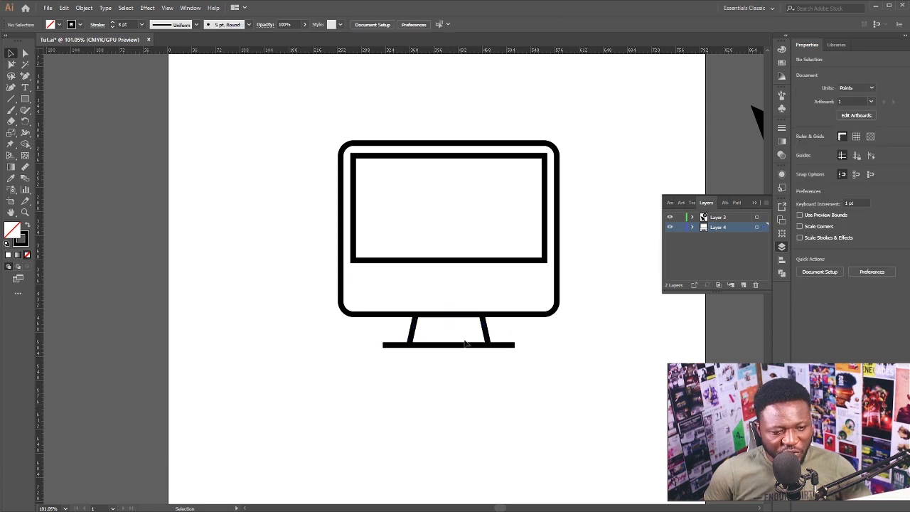
Expand the fills and strokes of all the monitor parts into filled outlines
{"action": "scroll", "coordinate": [450, 252], "scroll_direction": "up", "scroll_amount": 1}
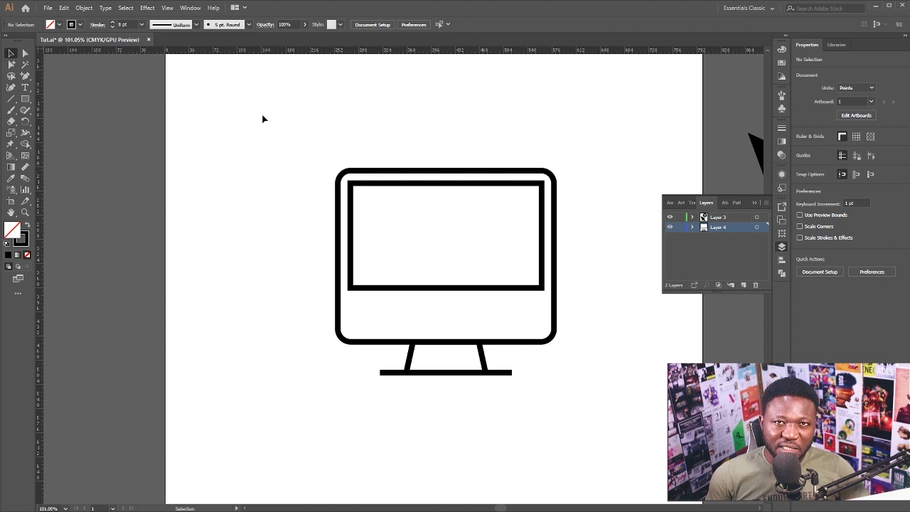
{"action": "left_click_drag", "start_coordinate": [216, 102], "coordinate": [612, 444]}
{"action": "left_click", "coordinate": [84, 8]}
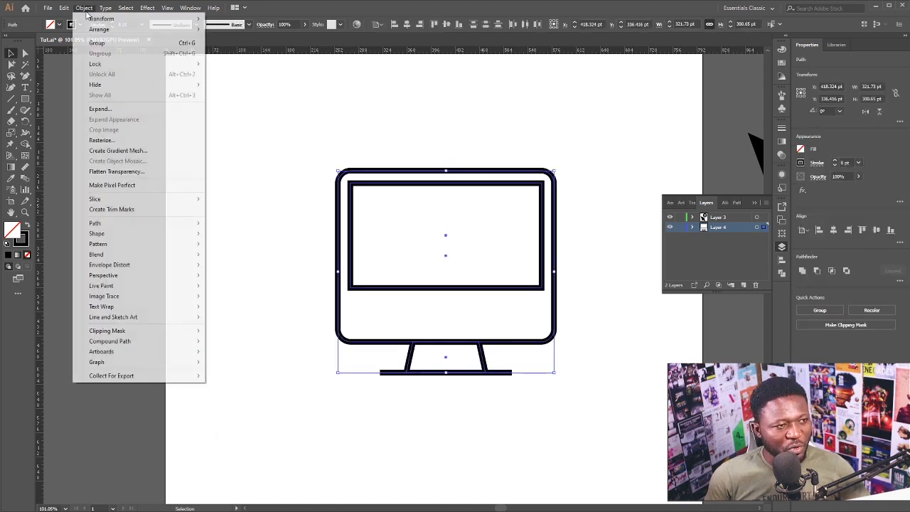
{"action": "left_click", "coordinate": [107, 111]}
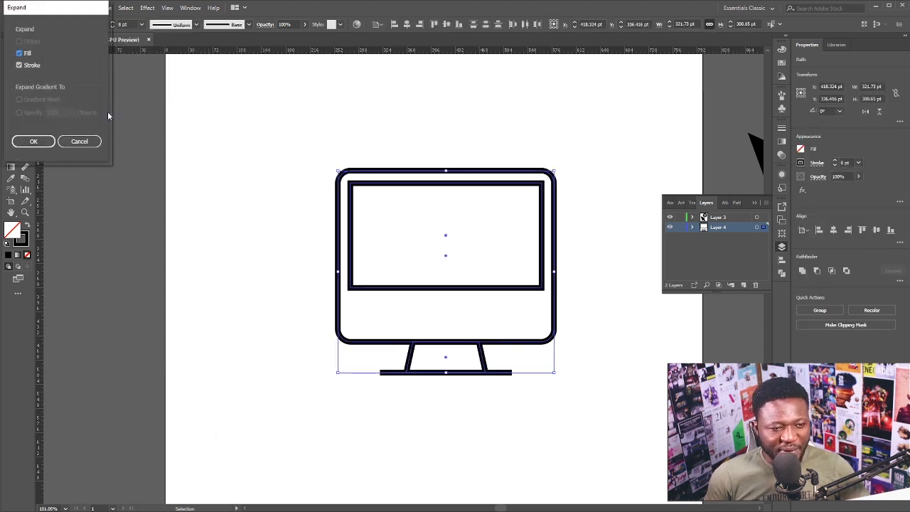
{"action": "left_click", "coordinate": [47, 141]}
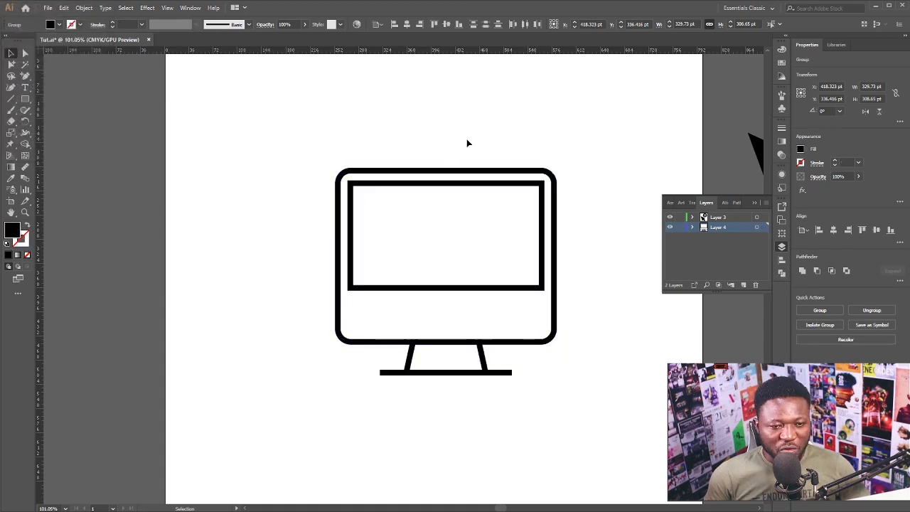
{"action": "left_click", "coordinate": [467, 143]}
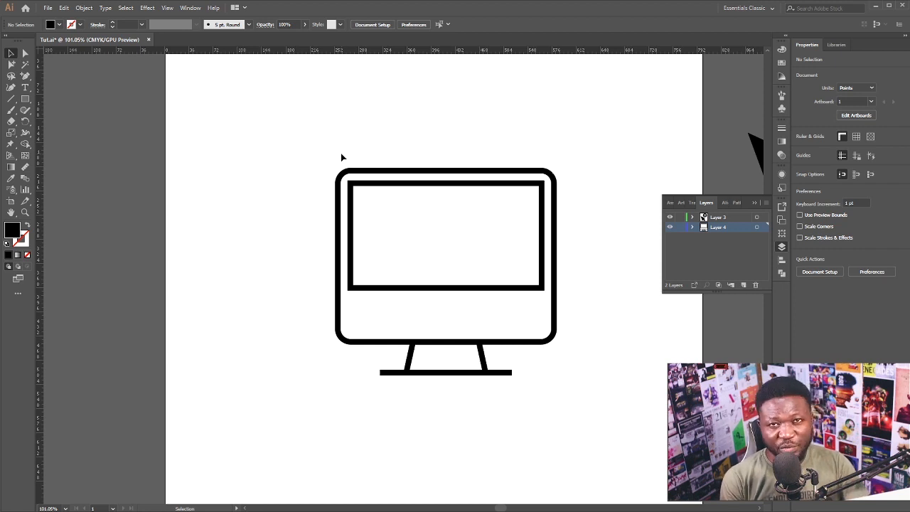
Stretch the bottom edge of the expanded screen outline slightly downward
{"action": "scroll", "coordinate": [381, 224], "scroll_direction": "up", "scroll_amount": 2}
{"action": "left_click_drag", "start_coordinate": [439, 264], "coordinate": [465, 319]}
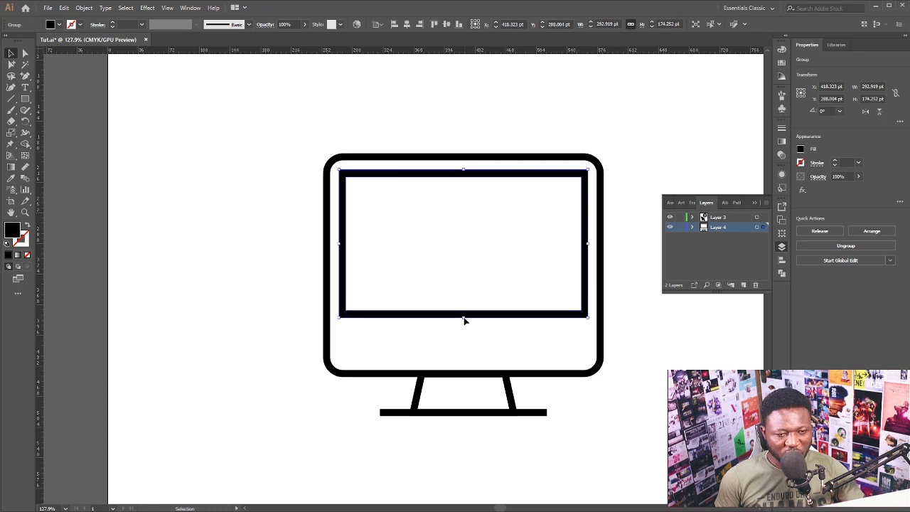
{"action": "key", "text": "ctrl+shift+a"}
Draw a black rectangle about 361 pt wide directly below the screen, crossing both sides of the frame
{"action": "key", "text": "m"}
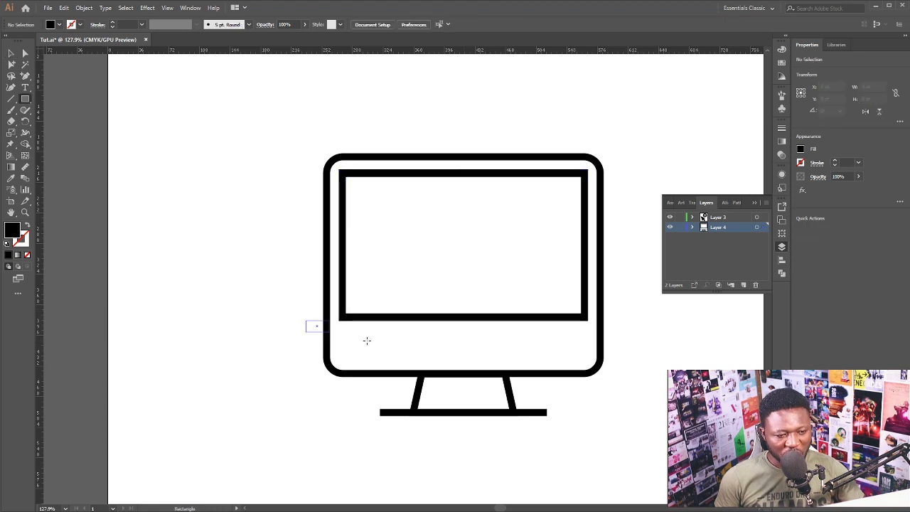
{"action": "mouse_move", "coordinate": [367, 340]}
{"action": "left_mouse_down"}
{"action": "mouse_move", "coordinate": [602, 357]}
{"action": "mouse_move", "coordinate": [611, 342]}
{"action": "mouse_move", "coordinate": [613, 350]}
{"action": "left_mouse_up"}
{"action": "key", "text": "v"}
Remove the black band with the Shape Builder, cutting a gap through both sides of the frame
{"action": "left_click", "coordinate": [603, 286], "text": "shift"}
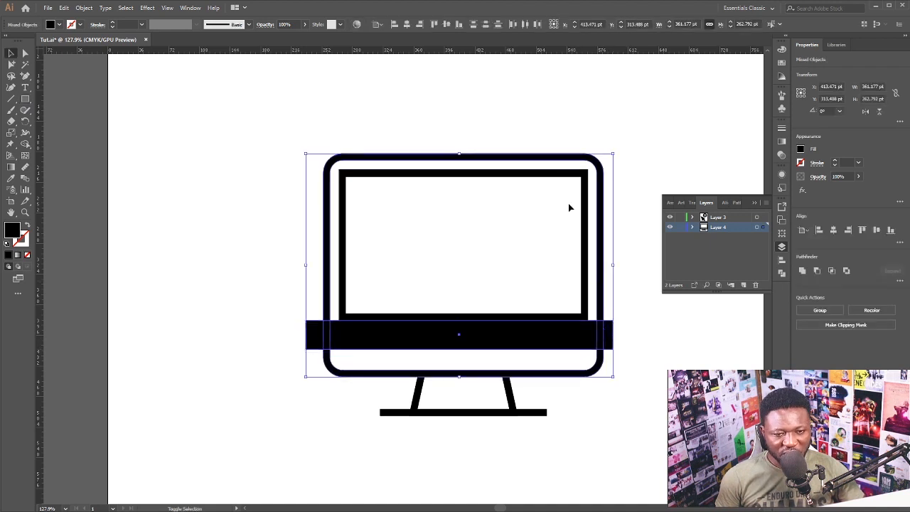
{"action": "left_click", "coordinate": [25, 145]}
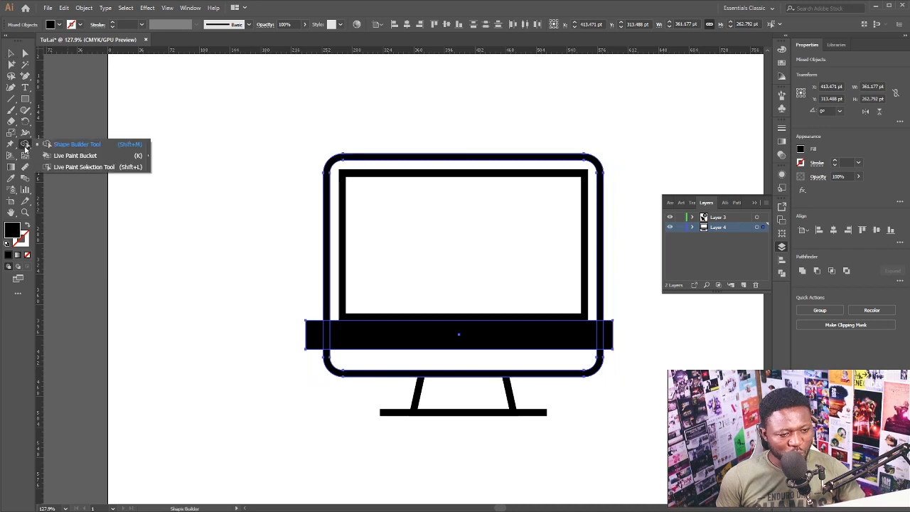
{"action": "left_click", "coordinate": [76, 147]}
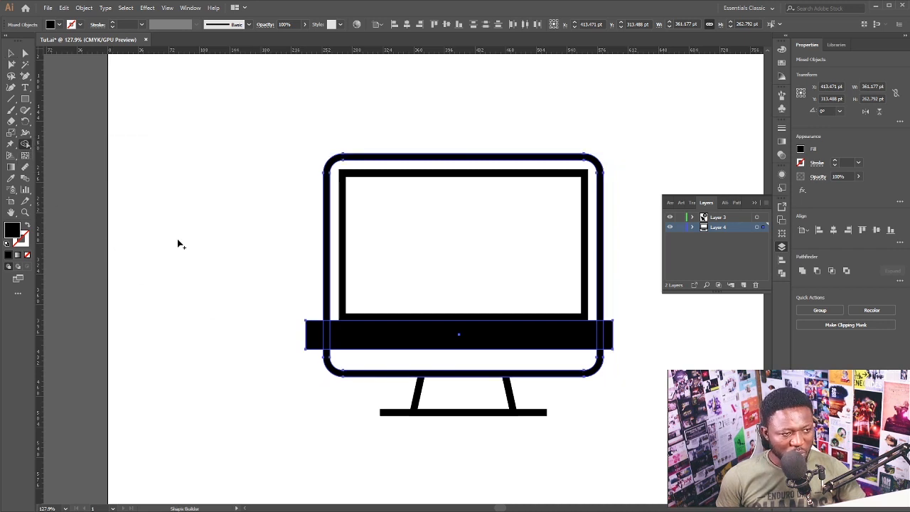
{"action": "left_click_drag", "start_coordinate": [290, 340], "coordinate": [456, 337]}
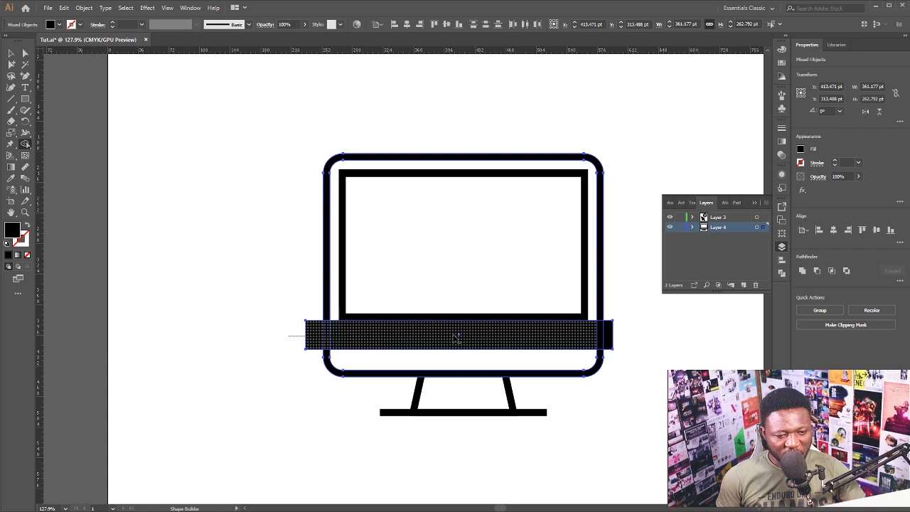
{"action": "left_click_drag", "start_coordinate": [583, 340], "coordinate": [621, 340]}
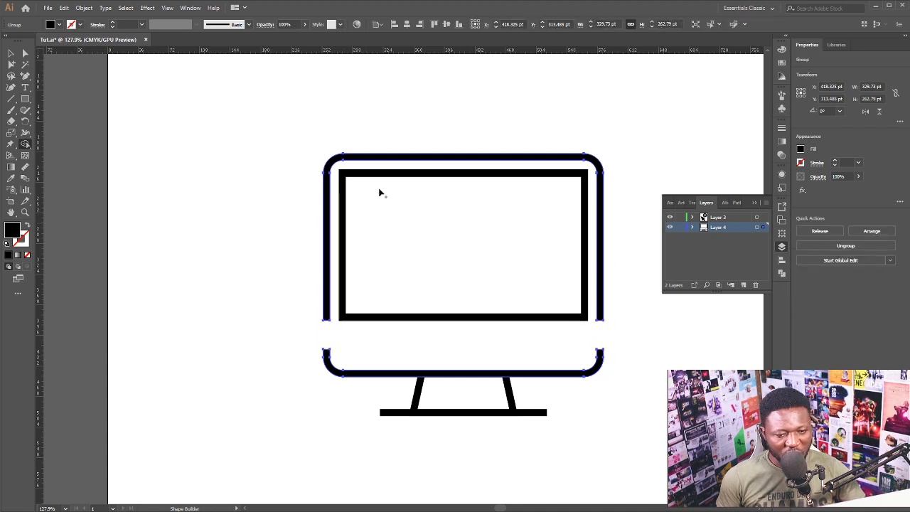
{"action": "left_click", "coordinate": [10, 53]}
{"action": "left_click", "coordinate": [155, 212]}
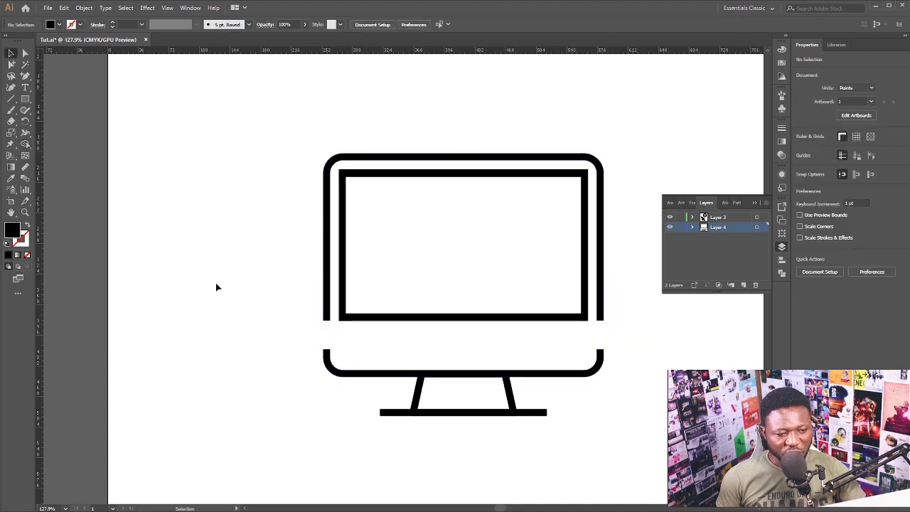
Draw a horizontal line about 80 pt long in the area below the screen and give it a red stroke
{"action": "left_click", "coordinate": [11, 99]}
{"action": "left_click_drag", "start_coordinate": [424, 343], "coordinate": [493, 344]}
{"action": "left_click", "coordinate": [81, 25]}
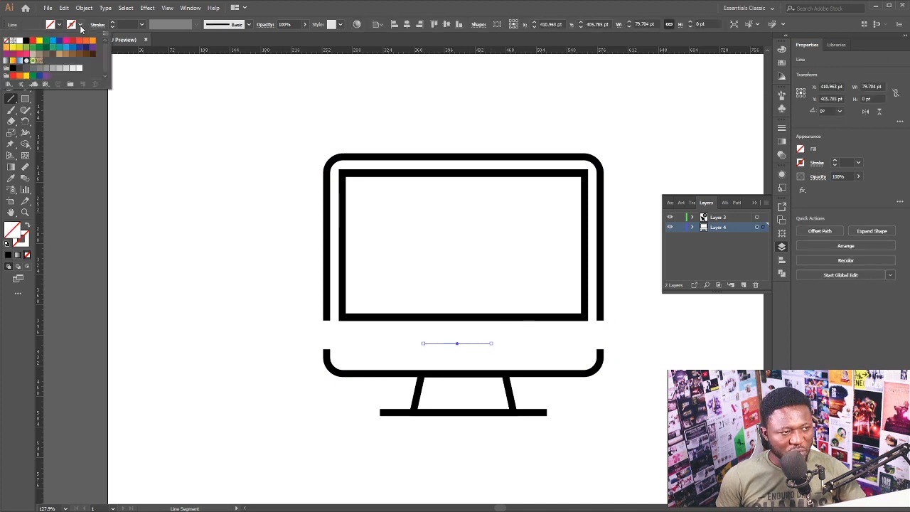
{"action": "left_click", "coordinate": [30, 43]}
Set the short line's stroke weight to 9 pt
{"action": "left_click", "coordinate": [111, 23]}
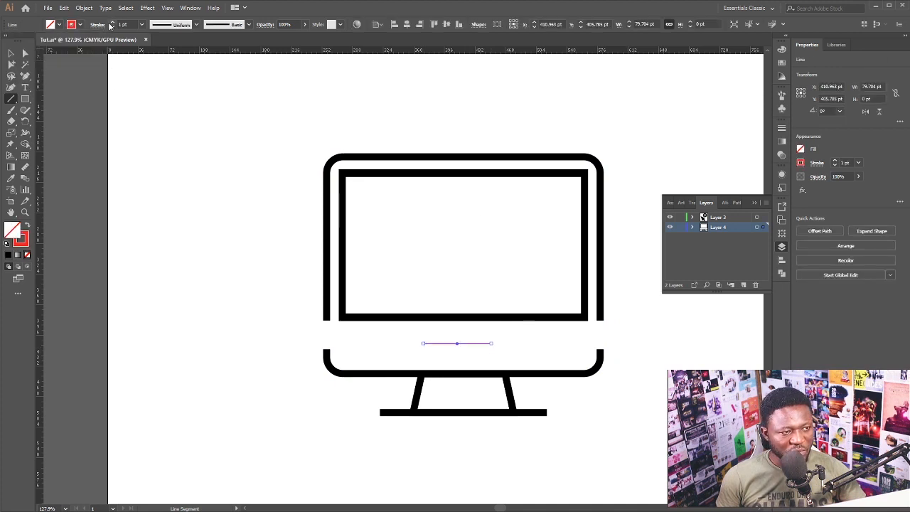
{"action": "left_click", "coordinate": [111, 22]}
{"action": "left_click", "coordinate": [111, 22]}
{"action": "left_click", "coordinate": [111, 23]}
{"action": "left_click", "coordinate": [111, 23]}
{"action": "left_click", "coordinate": [111, 24]}
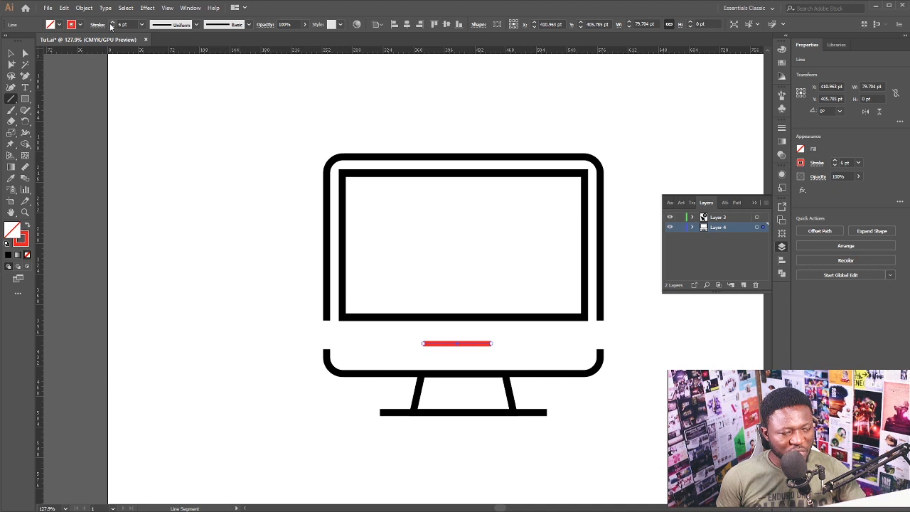
{"action": "left_click", "coordinate": [111, 23]}
{"action": "left_click", "coordinate": [111, 23]}
{"action": "left_click", "coordinate": [111, 23]}
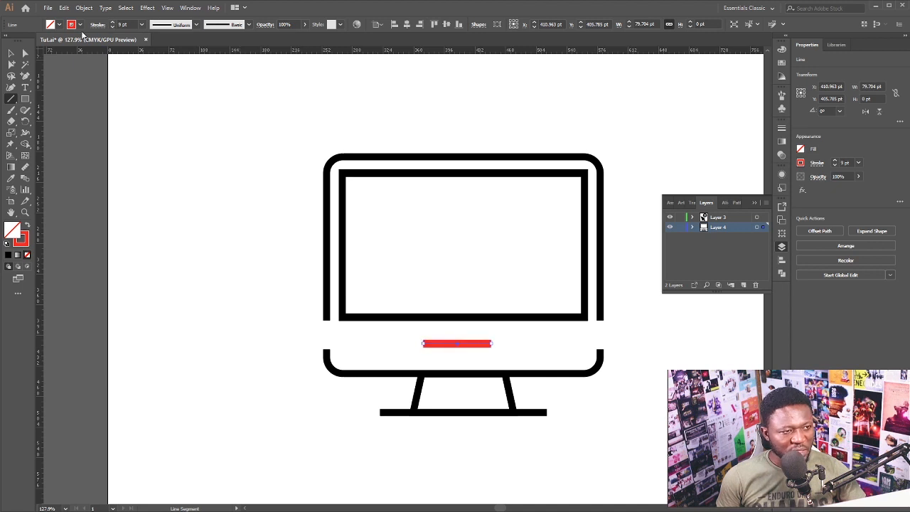
Give the short line round caps and change its stroke colour to black
{"action": "left_click", "coordinate": [99, 25]}
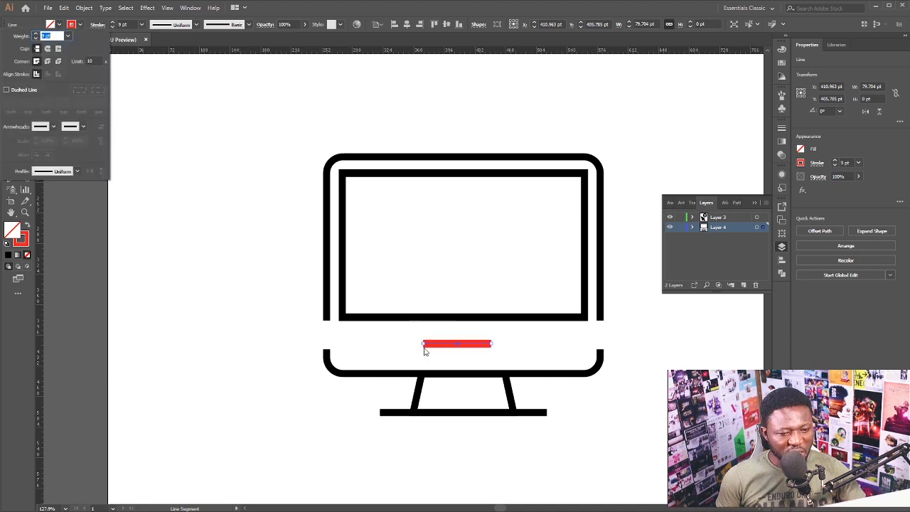
{"action": "left_click", "coordinate": [47, 48]}
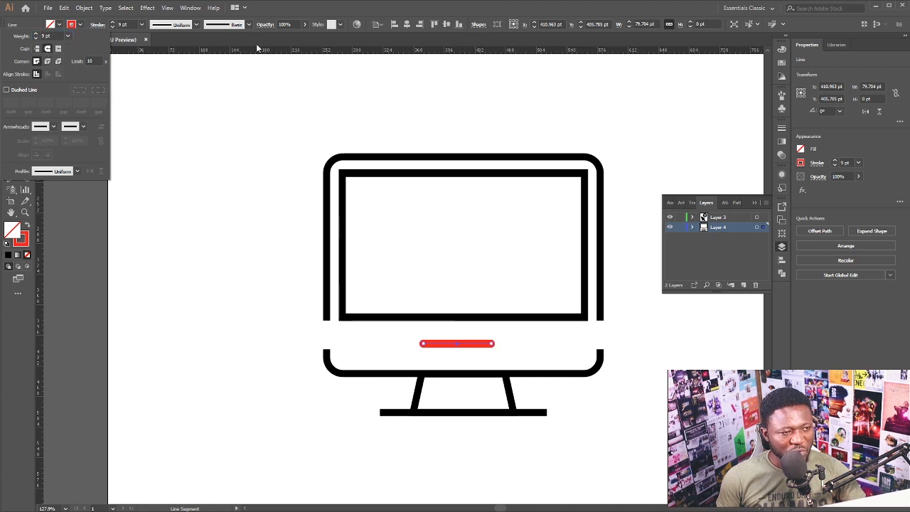
{"action": "left_click", "coordinate": [80, 25]}
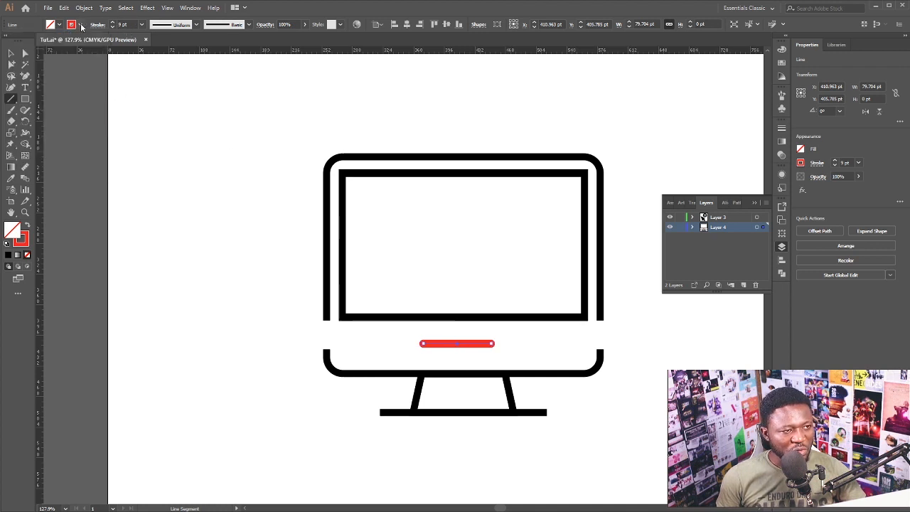
{"action": "left_click", "coordinate": [80, 24]}
{"action": "left_click", "coordinate": [26, 41]}
{"action": "left_click", "coordinate": [471, 355], "text": "ctrl"}
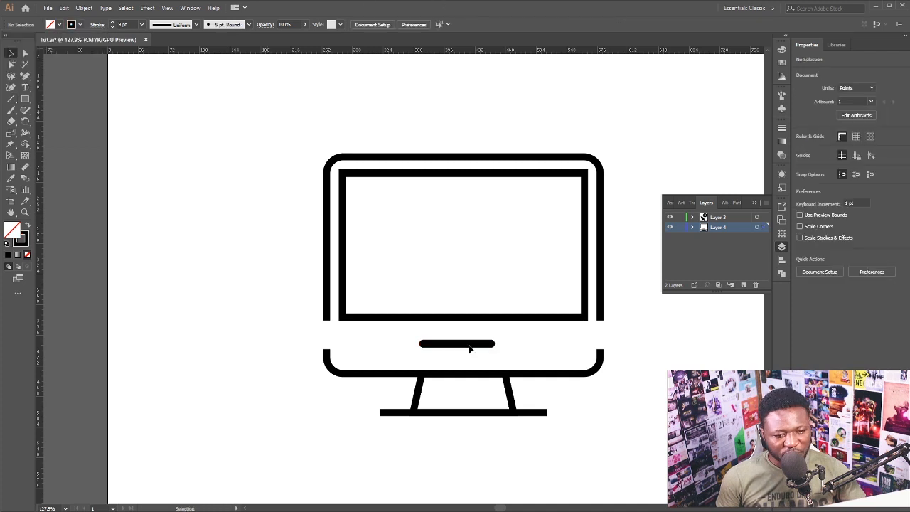
Centre the short rounded line horizontally with the stand
{"action": "left_click", "coordinate": [471, 345], "text": "ctrl"}
{"action": "left_click", "coordinate": [476, 375], "text": "shift"}
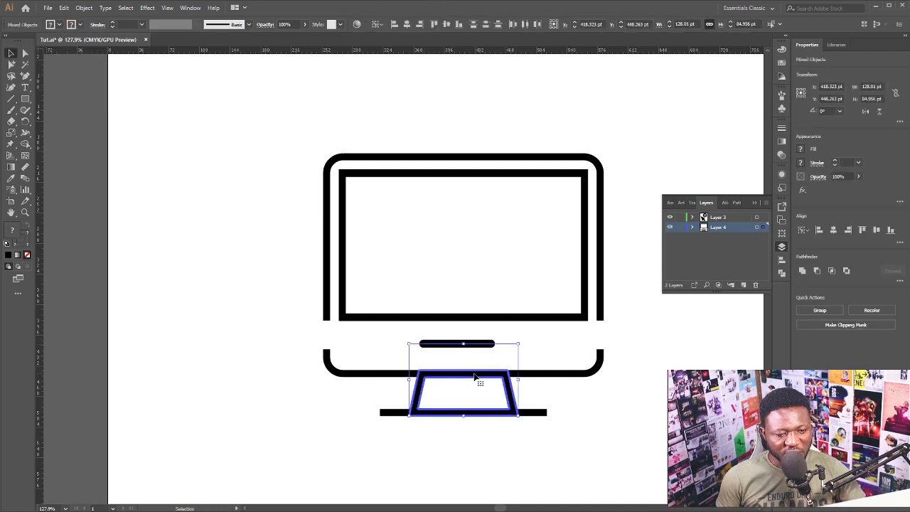
{"action": "left_click", "coordinate": [409, 24]}
{"action": "left_click", "coordinate": [250, 315]}
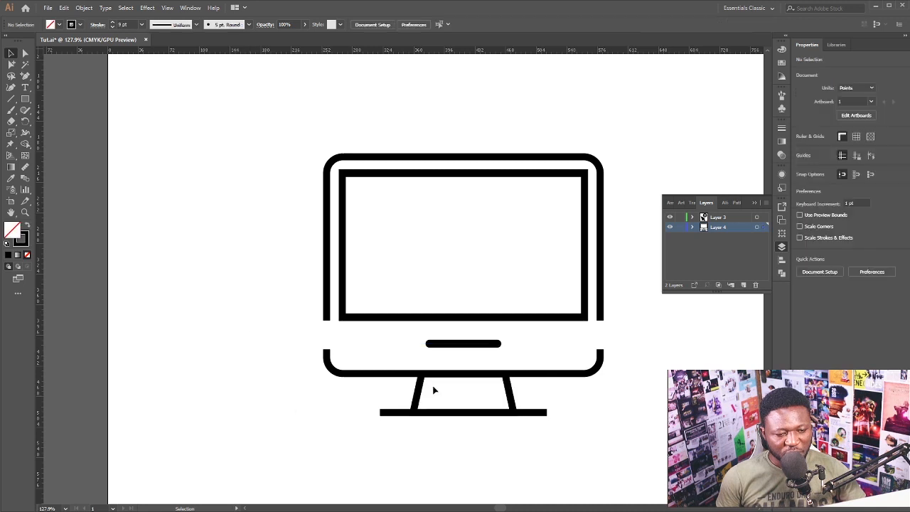
Expand the short rounded line's fill and stroke into a filled shape
{"action": "left_click", "coordinate": [448, 346]}
{"action": "left_click", "coordinate": [84, 8]}
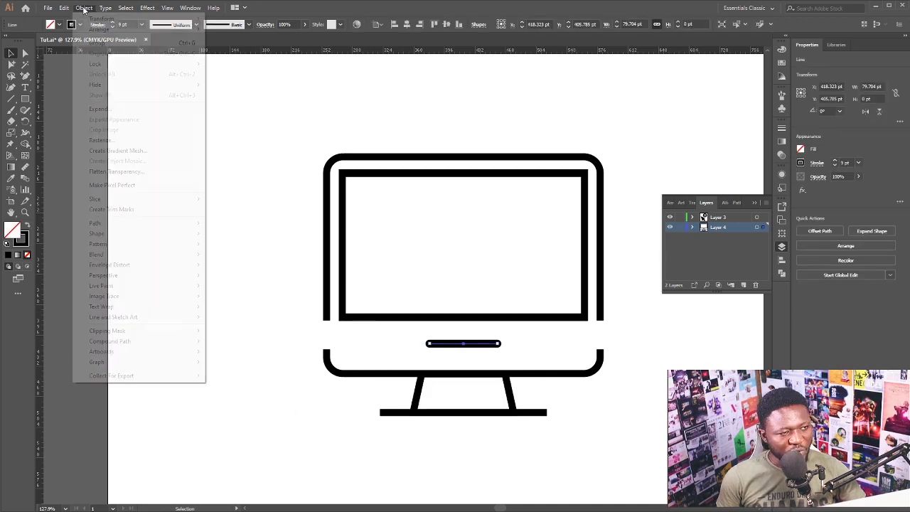
{"action": "left_click", "coordinate": [118, 110]}
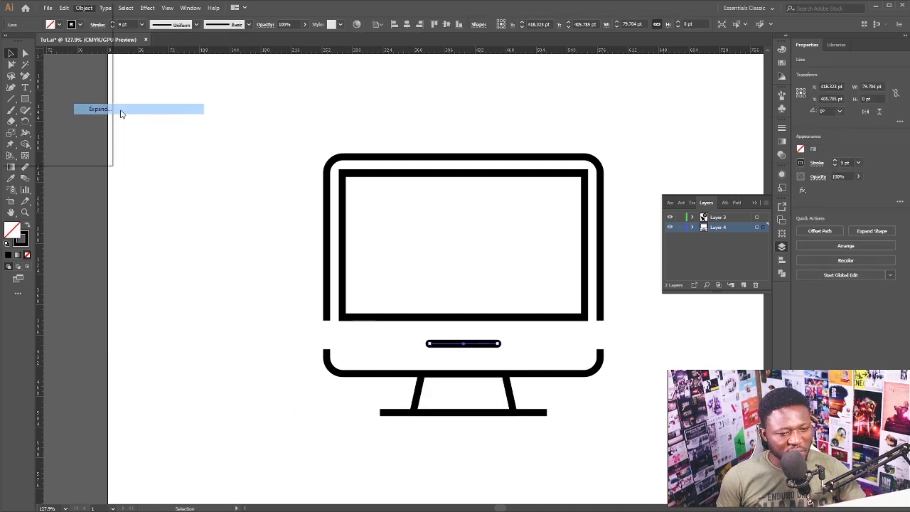
{"action": "left_click", "coordinate": [33, 141]}
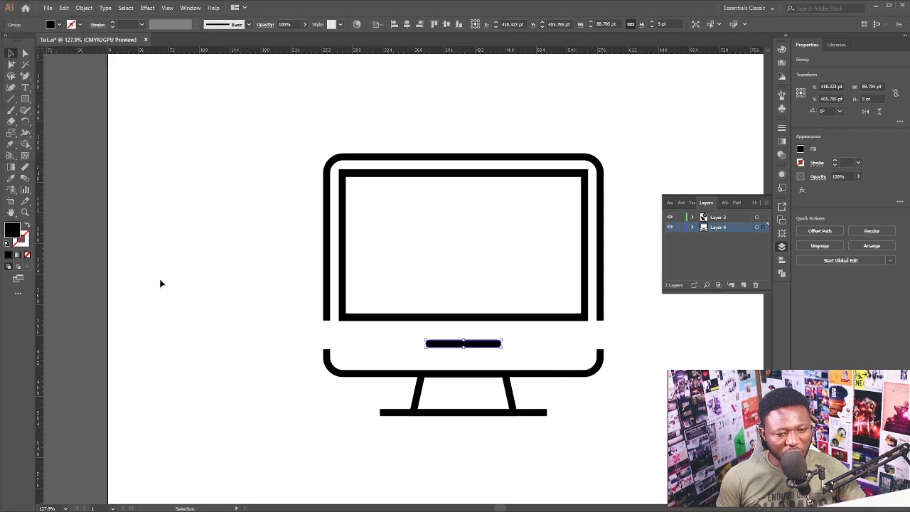
{"action": "left_click", "coordinate": [265, 365]}
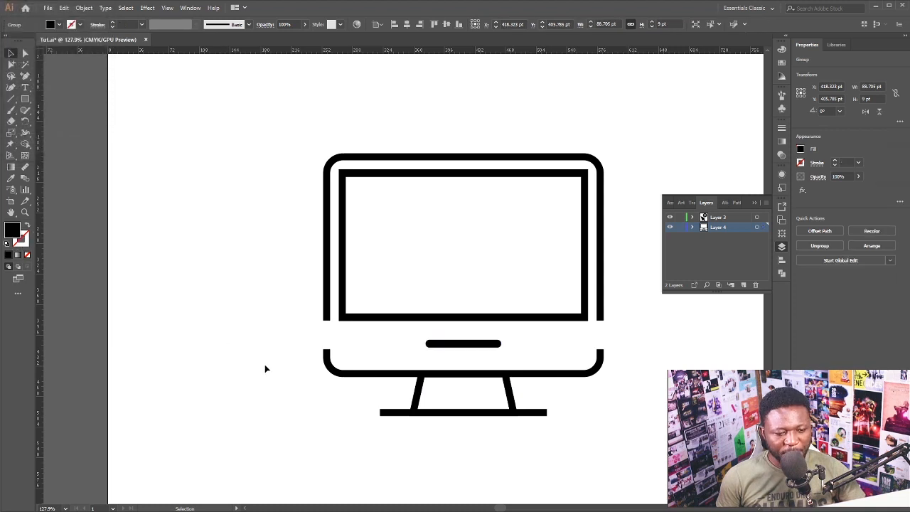
Create a new layer beneath Layer 4 and lock Layer 4
{"action": "left_click", "coordinate": [744, 285]}
{"action": "left_click_drag", "start_coordinate": [722, 228], "coordinate": [719, 243]}
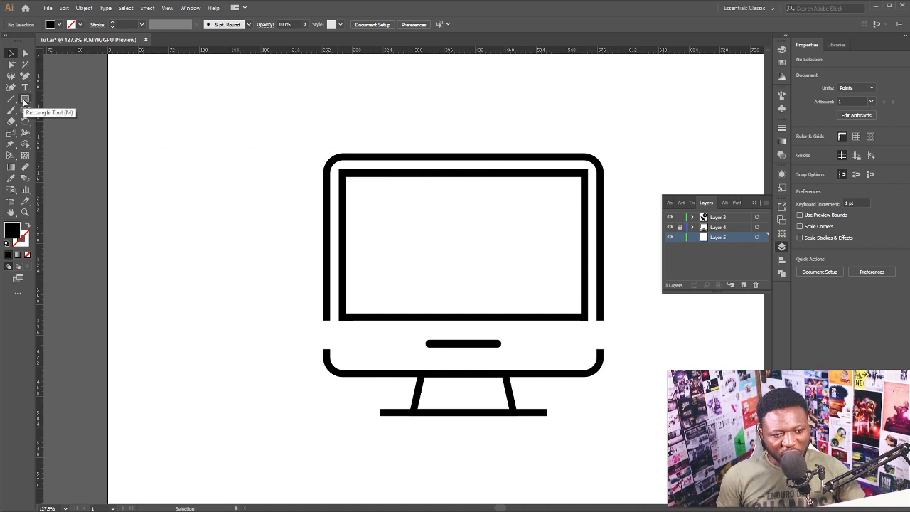
Draw a filled rectangle about 283 by 168 pt over the screen area, ending within the screen's border
{"action": "left_click_drag", "start_coordinate": [24, 101], "coordinate": [48, 100]}
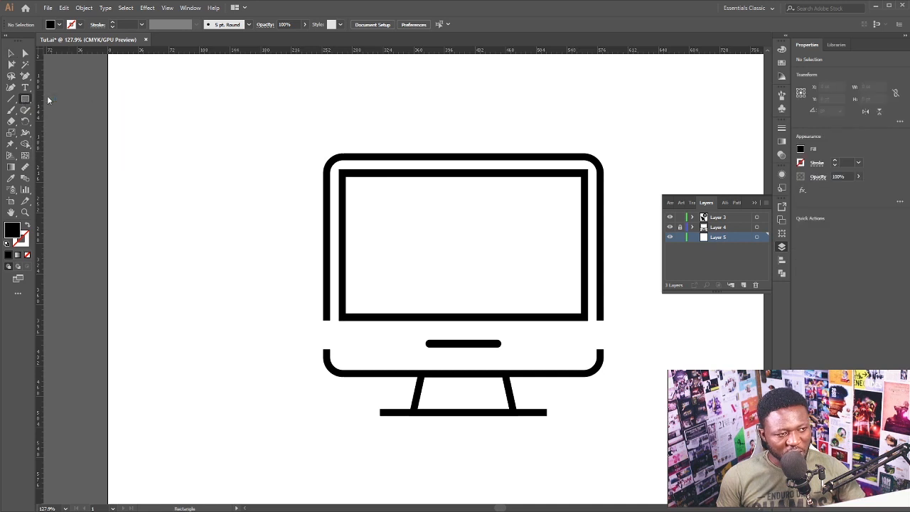
{"action": "left_click_drag", "start_coordinate": [342, 172], "coordinate": [585, 318]}
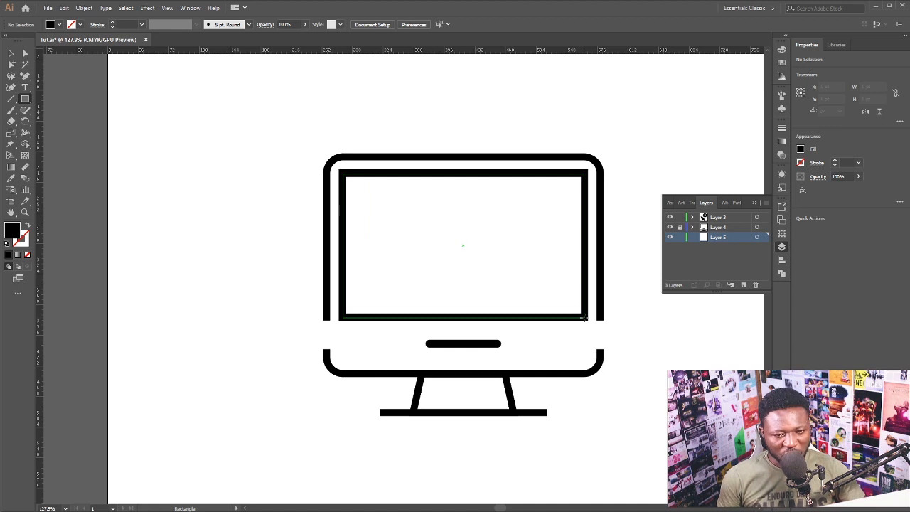
{"action": "left_click_drag", "start_coordinate": [585, 318], "coordinate": [584, 316]}
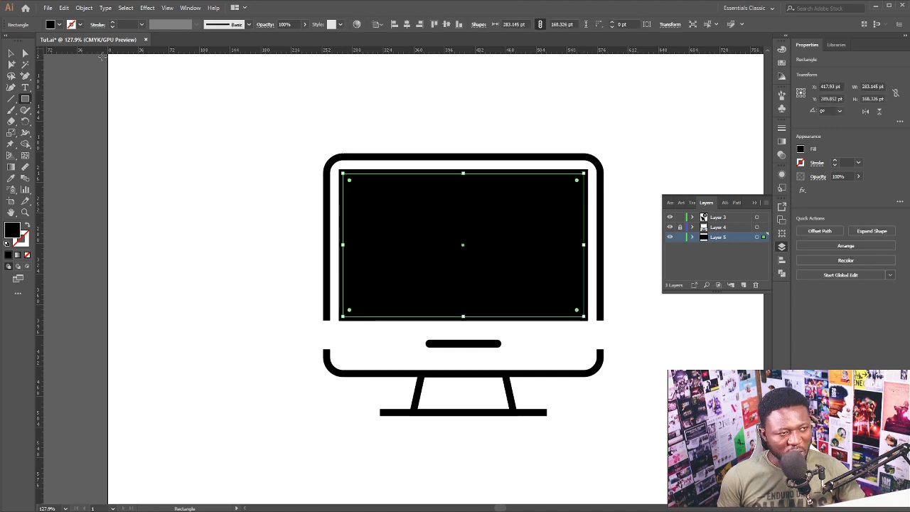
Fill the screen rectangle with the light orange swatch
{"action": "left_click", "coordinate": [59, 25]}
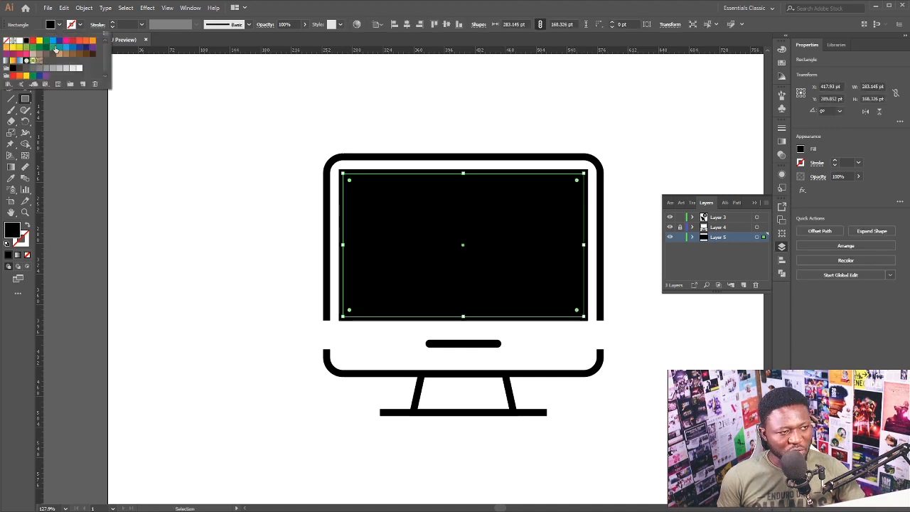
{"action": "left_click", "coordinate": [8, 54]}
{"action": "key", "text": "Escape"}
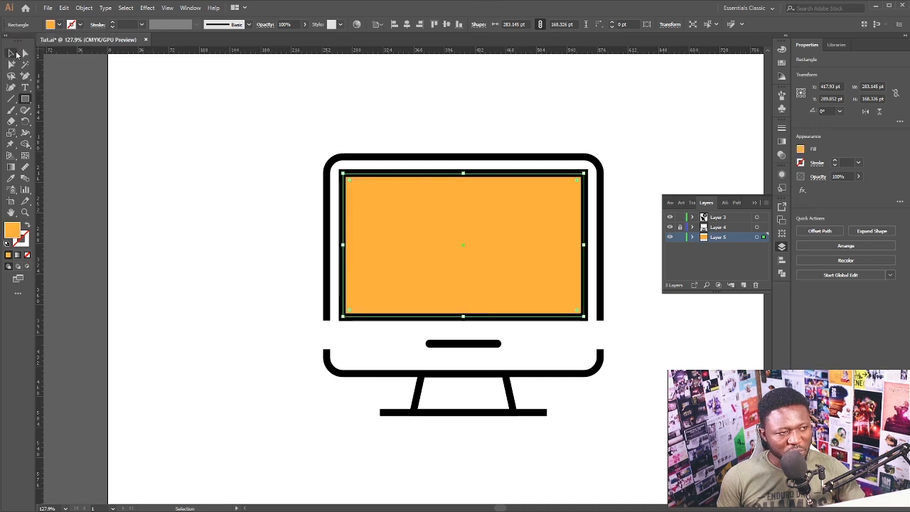
{"action": "left_click", "coordinate": [11, 53]}
{"action": "left_click", "coordinate": [178, 199]}
{"action": "left_click", "coordinate": [415, 243]}
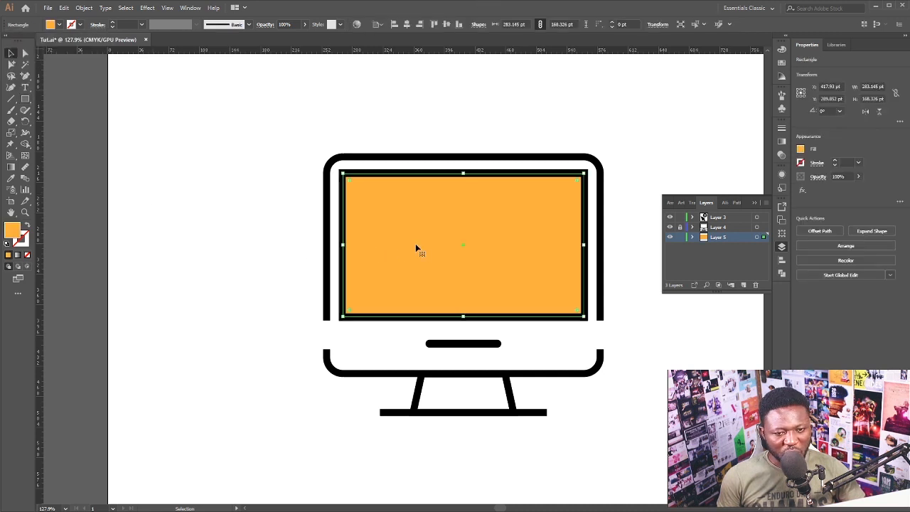
Copy the orange screen rectangle and paste the duplicate in place
{"action": "left_click", "coordinate": [63, 8]}
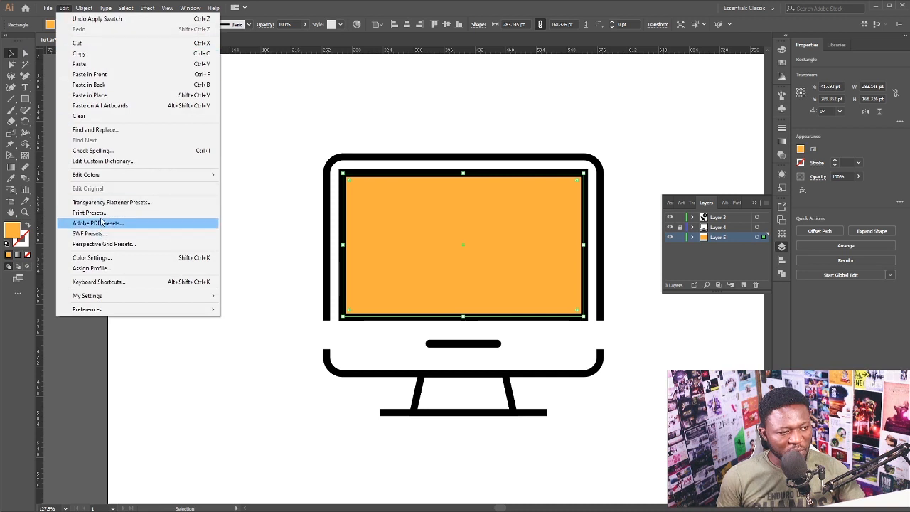
{"action": "left_click", "coordinate": [92, 57]}
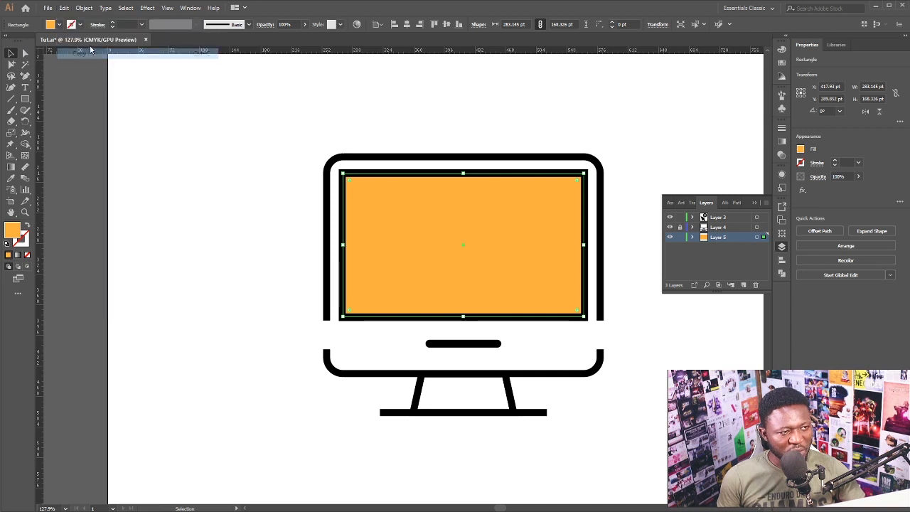
{"action": "left_click", "coordinate": [64, 8]}
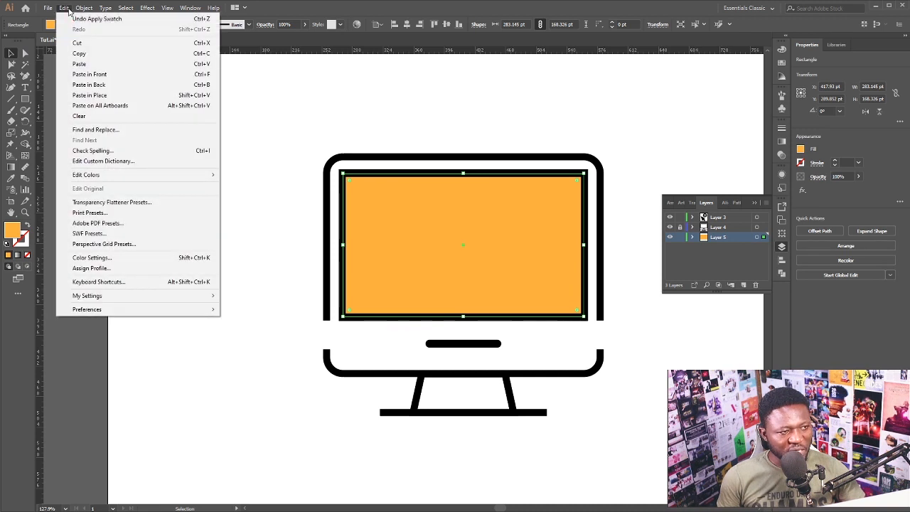
{"action": "left_click", "coordinate": [95, 98]}
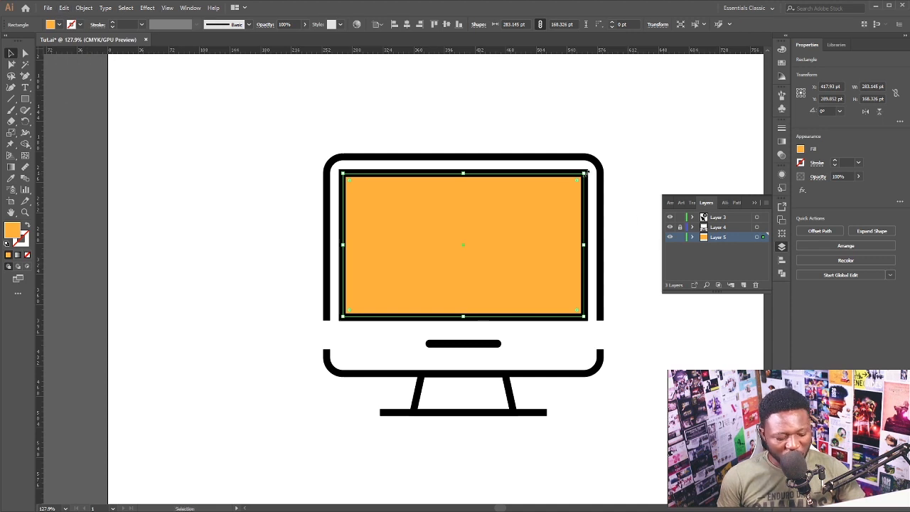
Shrink the pasted rectangle about its centre to about 261 by 148 pt, leaving an even margin inside the screen border
{"action": "left_click_drag", "start_coordinate": [587, 171], "coordinate": [569, 181]}
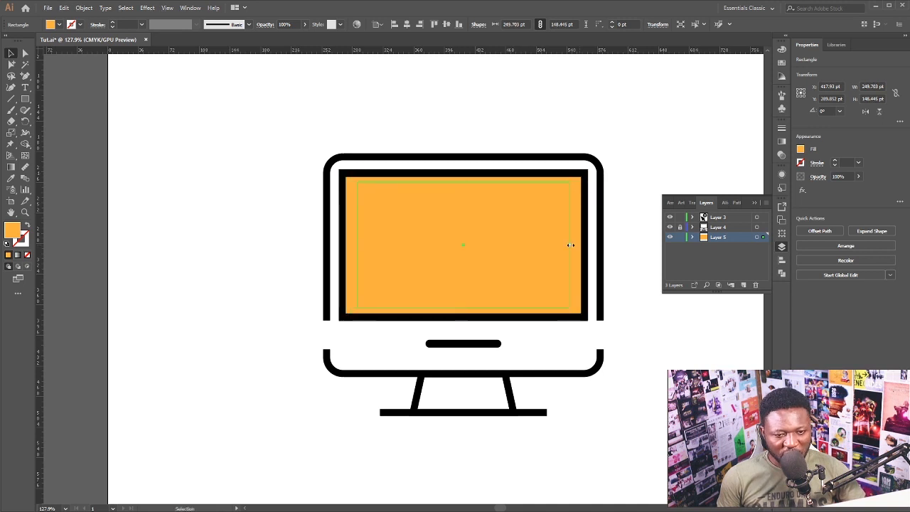
{"action": "left_click_drag", "start_coordinate": [571, 245], "coordinate": [575, 245]}
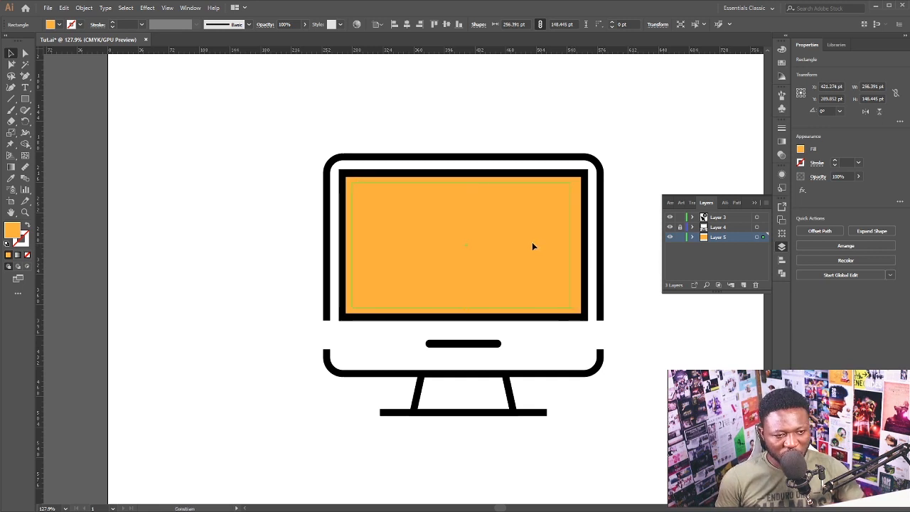
{"action": "left_click_drag", "start_coordinate": [535, 247], "coordinate": [575, 246]}
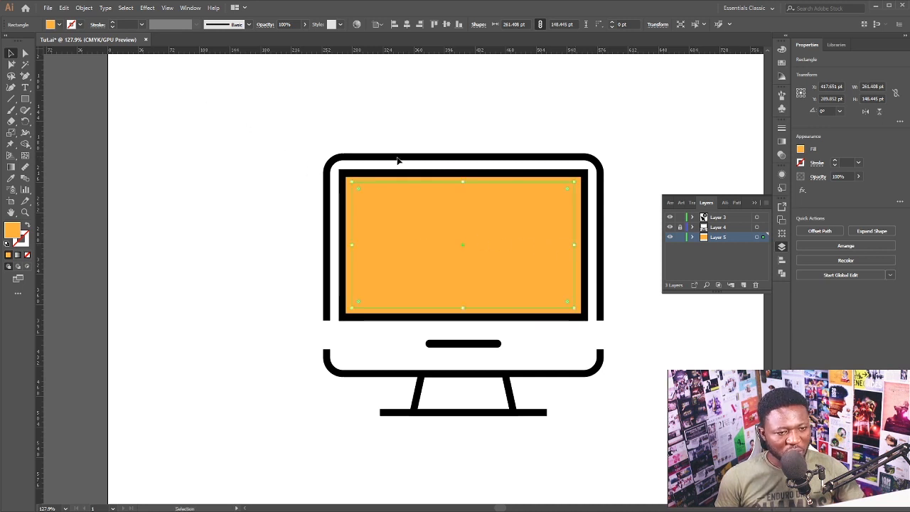
Fill the larger rectangle behind the inset orange one with white
{"action": "left_click_drag", "start_coordinate": [352, 181], "coordinate": [340, 168]}
{"action": "left_click", "coordinate": [59, 24]}
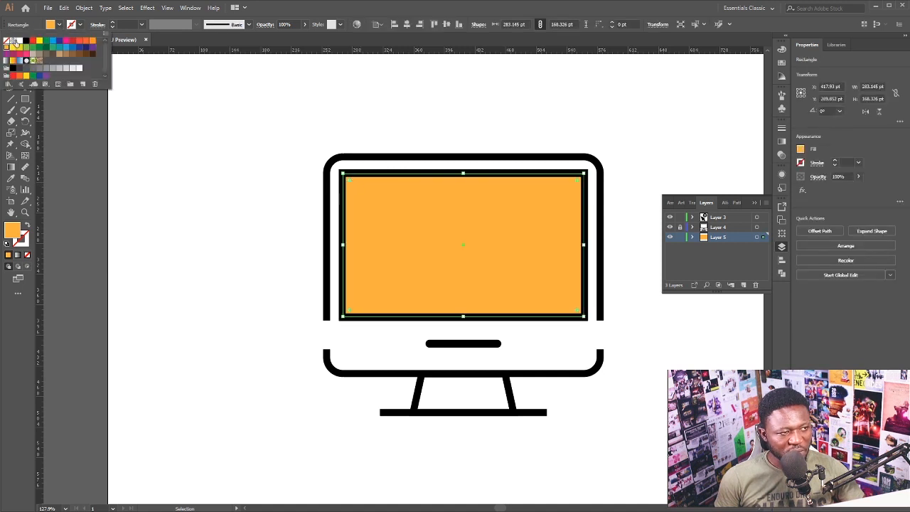
{"action": "left_click", "coordinate": [19, 41]}
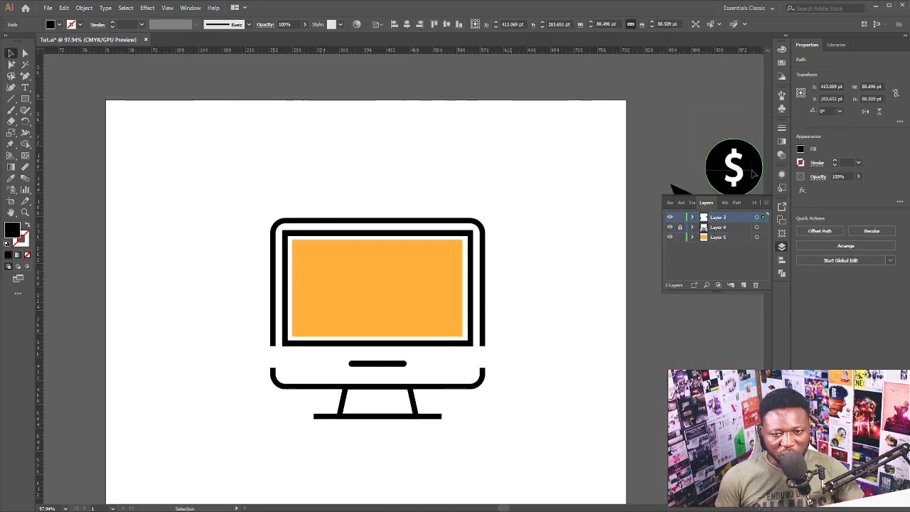
Move the dollar coin, circle and sign together, from beside the artboard onto the centre of the orange screen
{"action": "left_click_drag", "start_coordinate": [733, 168], "coordinate": [376, 284]}
{"action": "scroll", "coordinate": [376, 284], "scroll_direction": "up", "scroll_amount": 3}
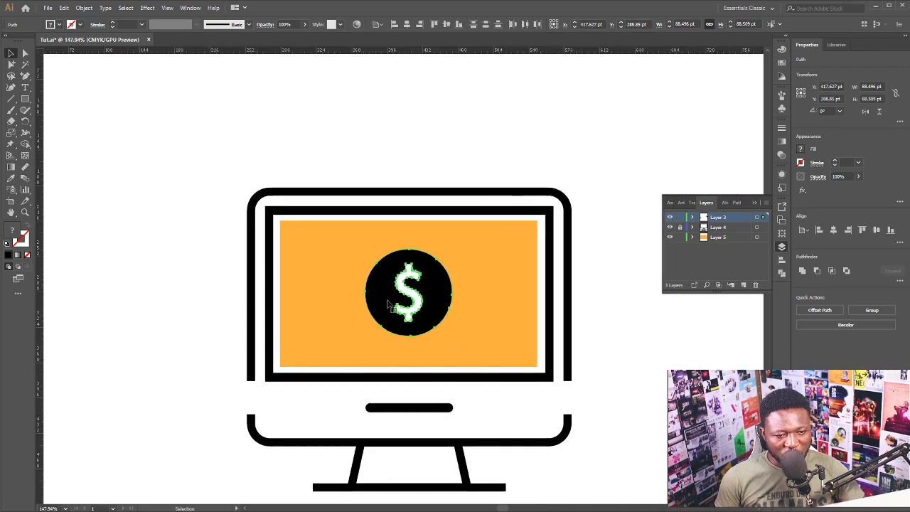
{"action": "left_click", "coordinate": [244, 166]}
Fill the coin's circle with white and the dollar sign with black
{"action": "left_click", "coordinate": [375, 257]}
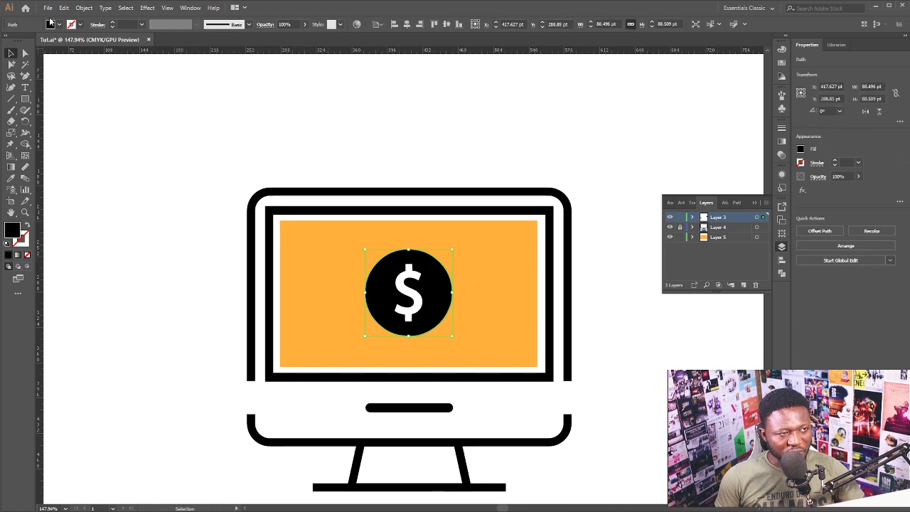
{"action": "left_click", "coordinate": [57, 25]}
{"action": "left_click", "coordinate": [19, 40]}
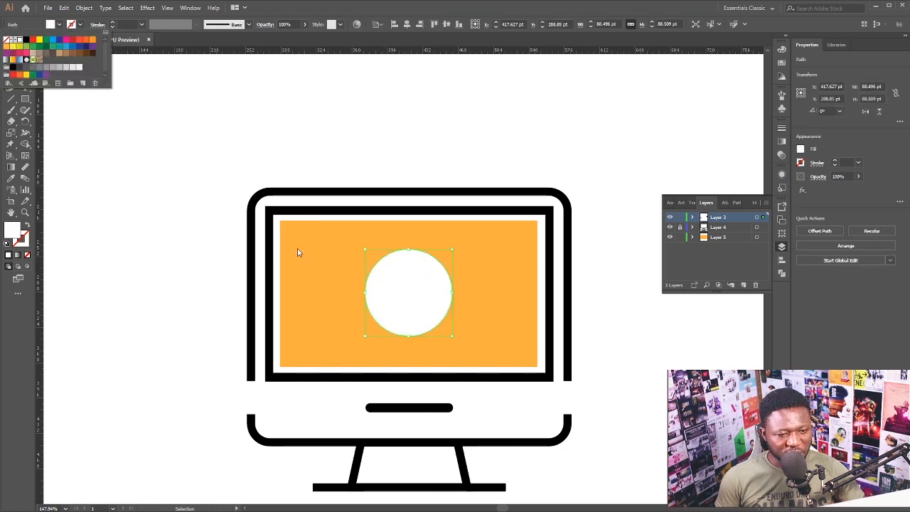
{"action": "left_click", "coordinate": [409, 291]}
{"action": "left_click", "coordinate": [27, 43]}
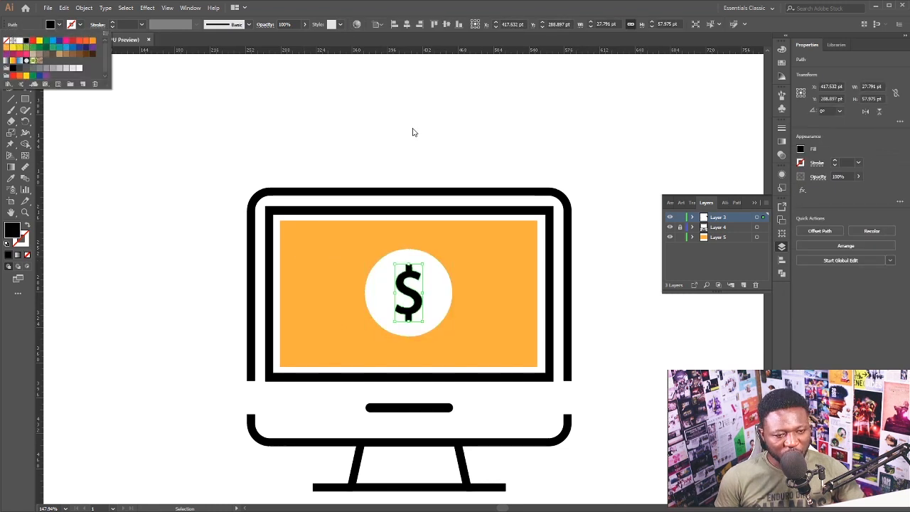
Give the coin's white circle a black 9 pt stroke
{"action": "key", "text": "ctrl+alt+bracketleft"}
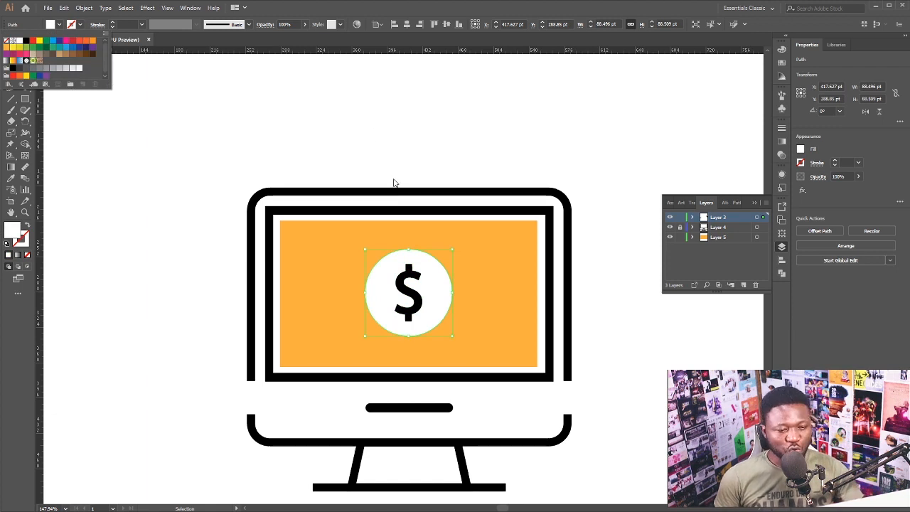
{"action": "left_click", "coordinate": [133, 24]}
{"action": "left_click", "coordinate": [133, 24]}
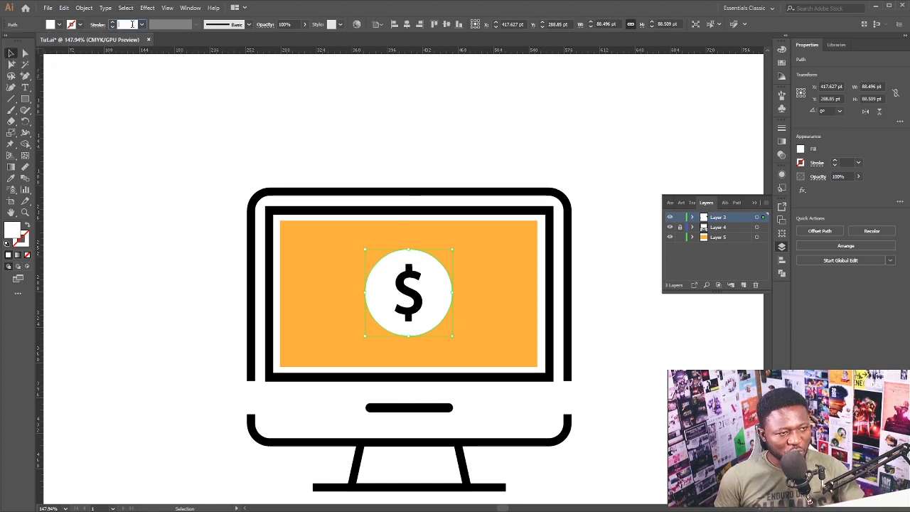
{"action": "type", "text": "10"}
{"action": "key", "text": "Return"}
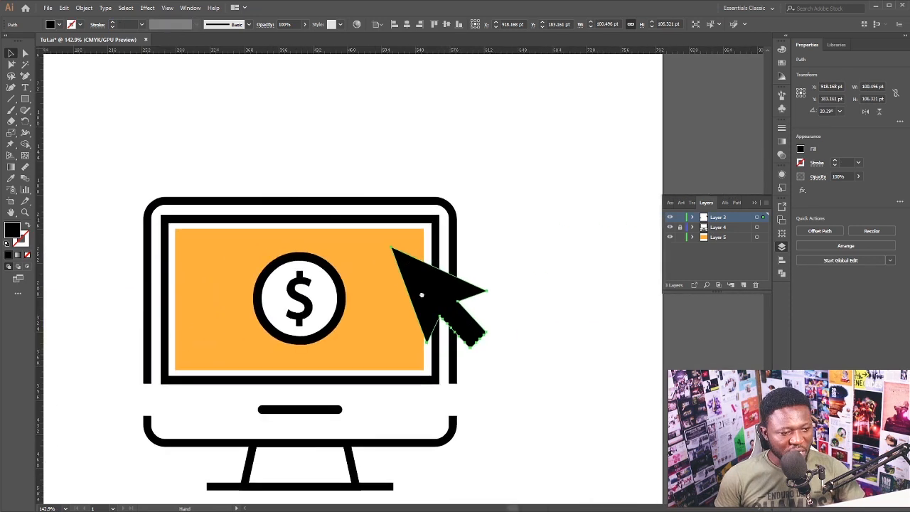
Scale the arrow cursor down to about 29 by 30 pt and place it over the coin's lower-right edge
{"action": "left_click_drag", "start_coordinate": [421, 294], "coordinate": [470, 352]}
{"action": "left_click_drag", "start_coordinate": [512, 275], "coordinate": [456, 327]}
{"action": "scroll", "coordinate": [455, 327], "scroll_direction": "up", "scroll_amount": 2}
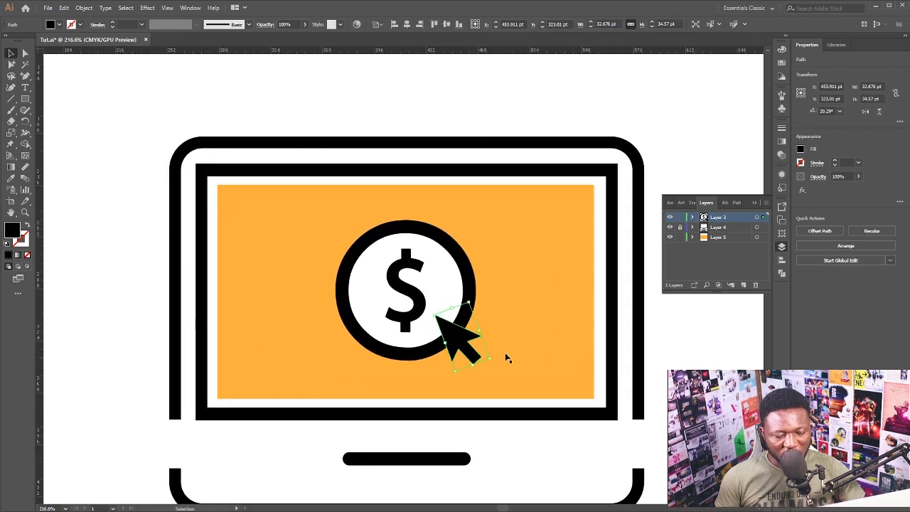
{"action": "left_click_drag", "start_coordinate": [459, 368], "coordinate": [452, 360]}
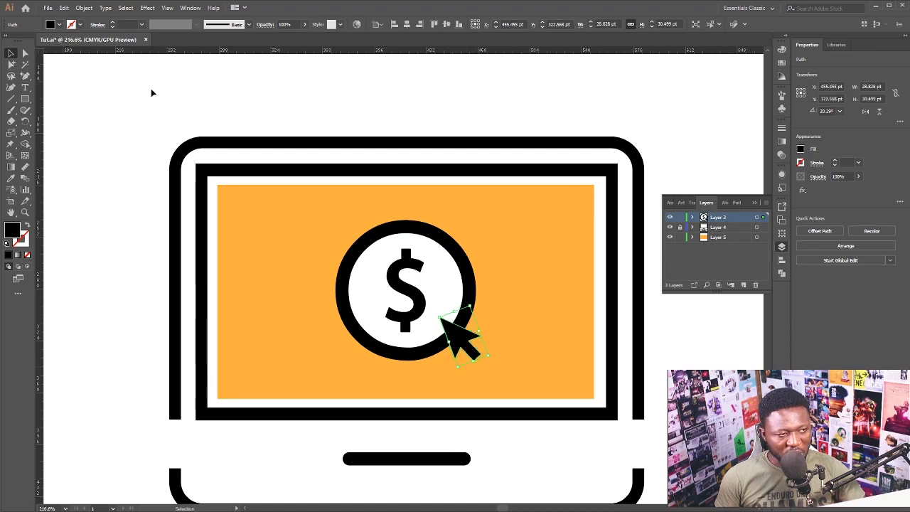
Give the arrow cursor an 8 pt black stroke and a light orange fill
{"action": "left_click", "coordinate": [141, 25]}
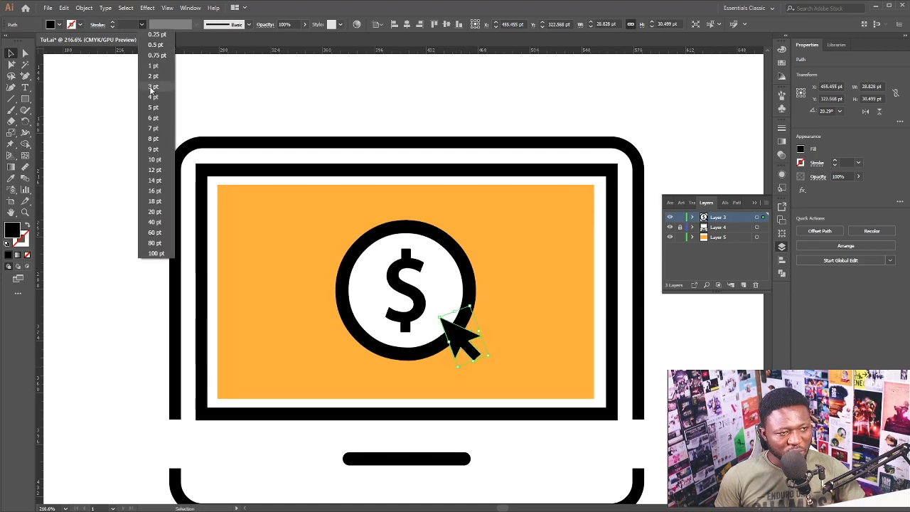
{"action": "left_click", "coordinate": [160, 141]}
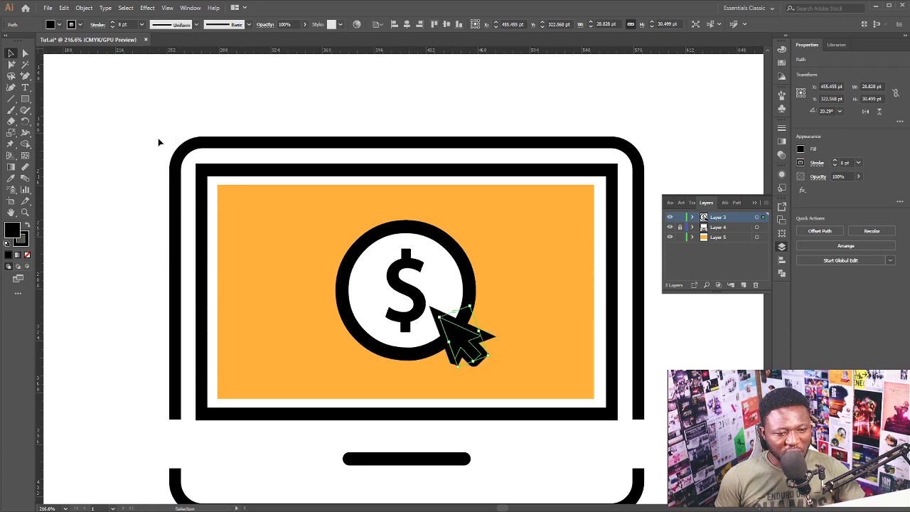
{"action": "left_click", "coordinate": [51, 26]}
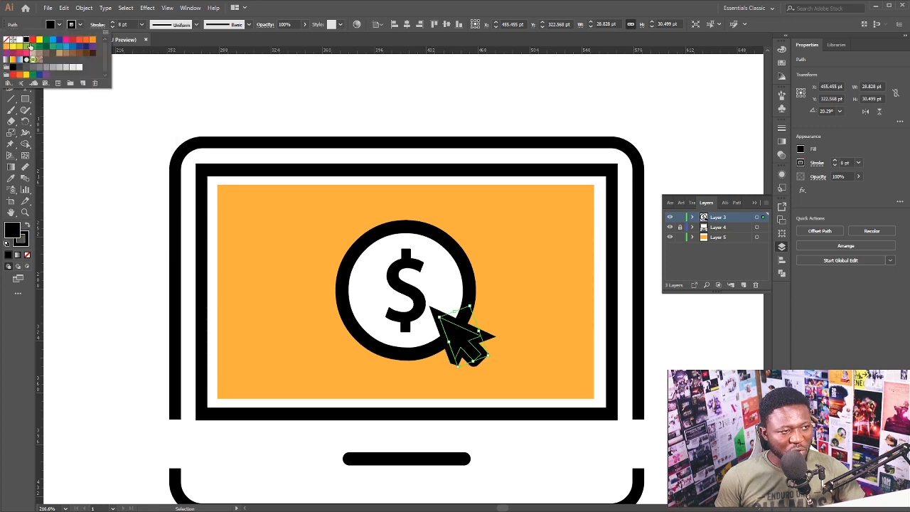
{"action": "left_click", "coordinate": [7, 47]}
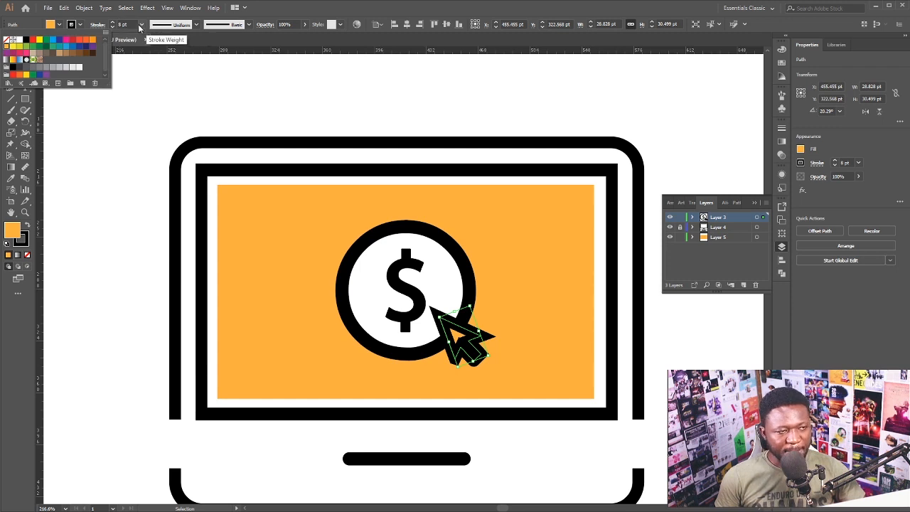
{"action": "left_click", "coordinate": [143, 46]}
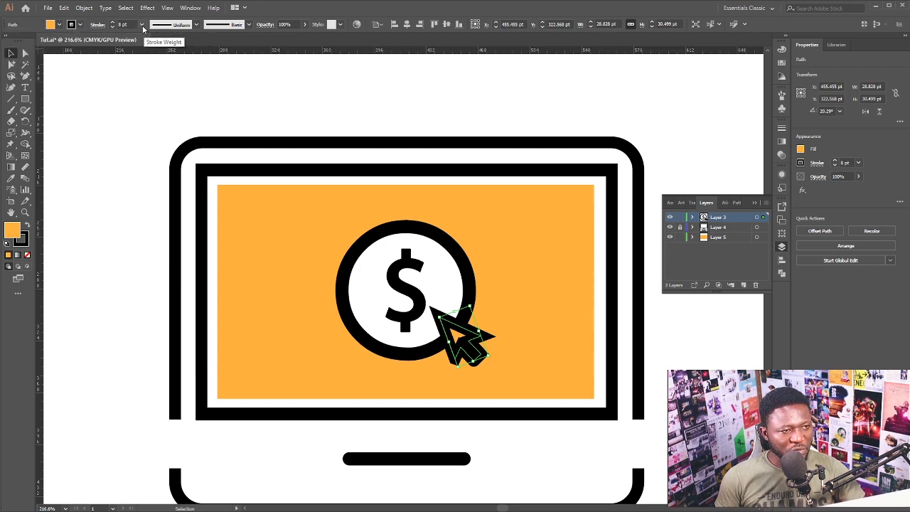
Set the arrow cursor's stroke weight to 4 pt and deselect it
{"action": "left_click", "coordinate": [141, 25]}
{"action": "left_click", "coordinate": [154, 97]}
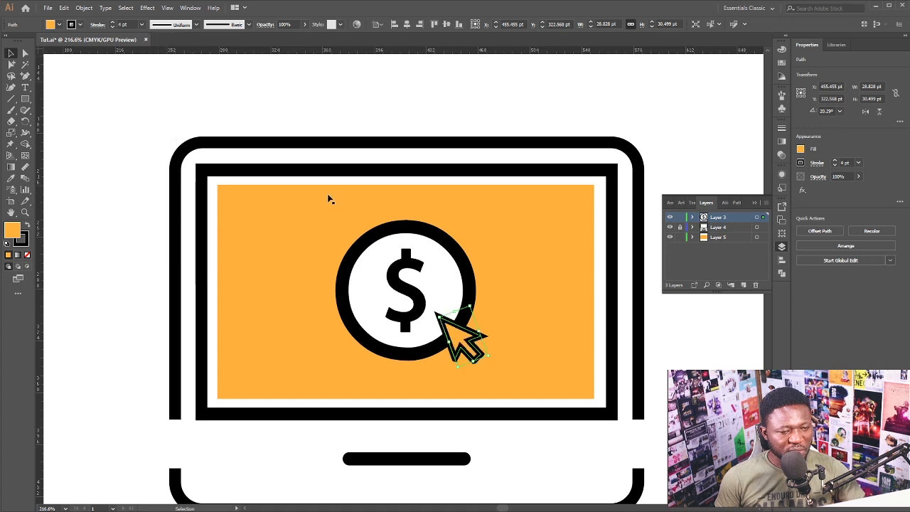
{"action": "left_click", "coordinate": [492, 131]}
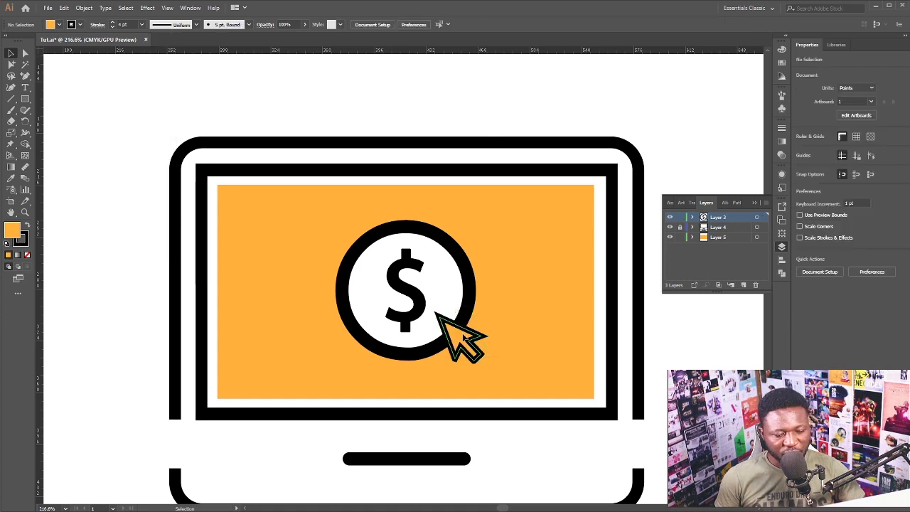
Set the coin circle's stroke weight to 7 pt and deselect it
{"action": "left_click", "coordinate": [461, 279]}
{"action": "left_click", "coordinate": [142, 25]}
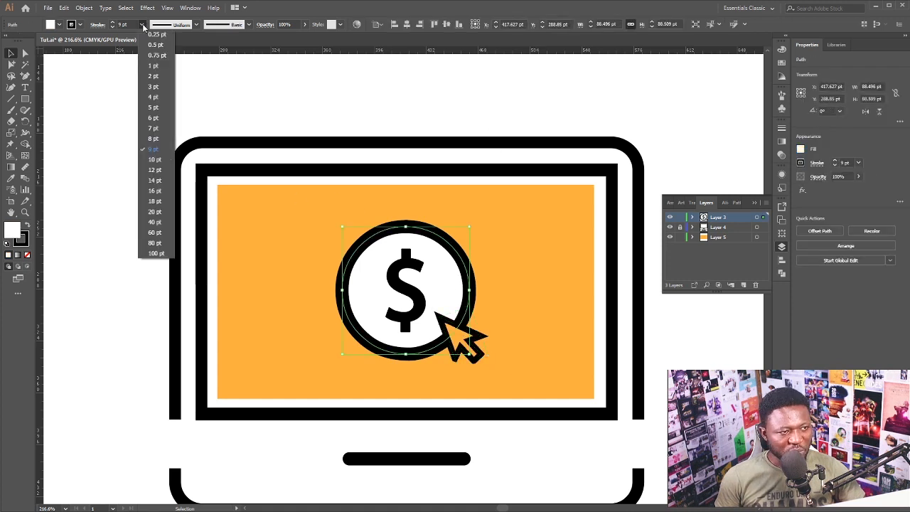
{"action": "left_click", "coordinate": [156, 118]}
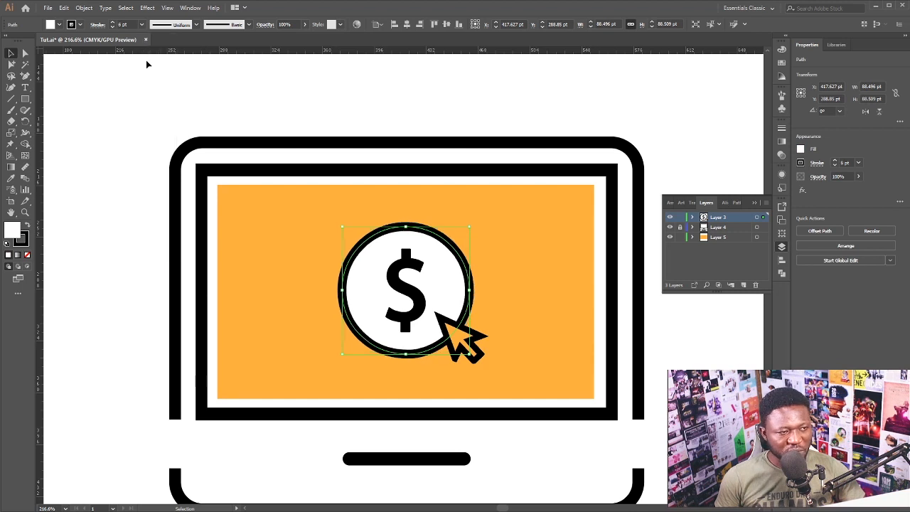
{"action": "left_click", "coordinate": [140, 26]}
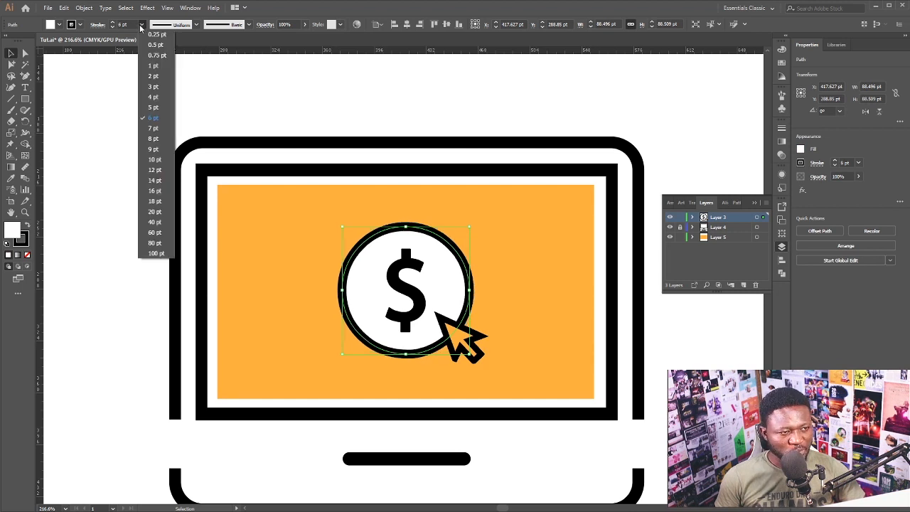
{"action": "left_click", "coordinate": [157, 129]}
{"action": "left_click", "coordinate": [316, 112]}
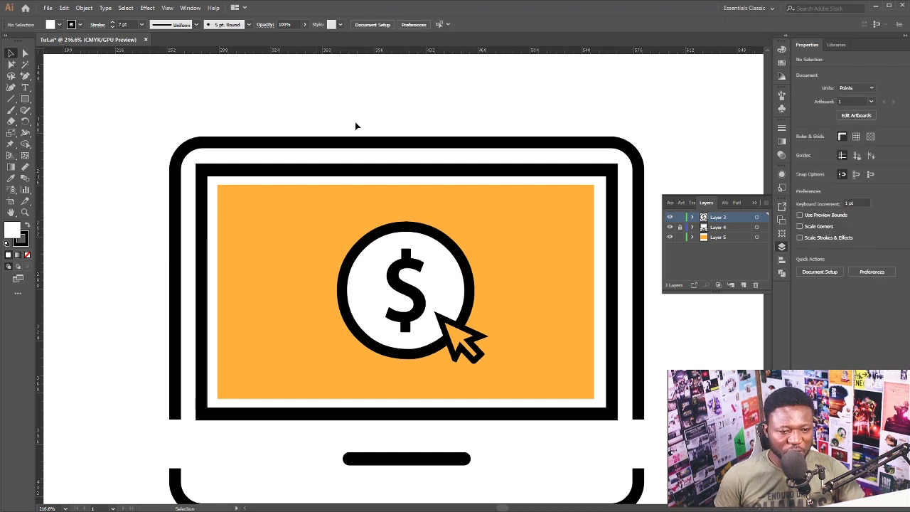
Expand the fill and stroke of the coin circle and the arrow cursor, and deselect them
{"action": "scroll", "coordinate": [360, 213], "scroll_direction": "right", "scroll_amount": 2}
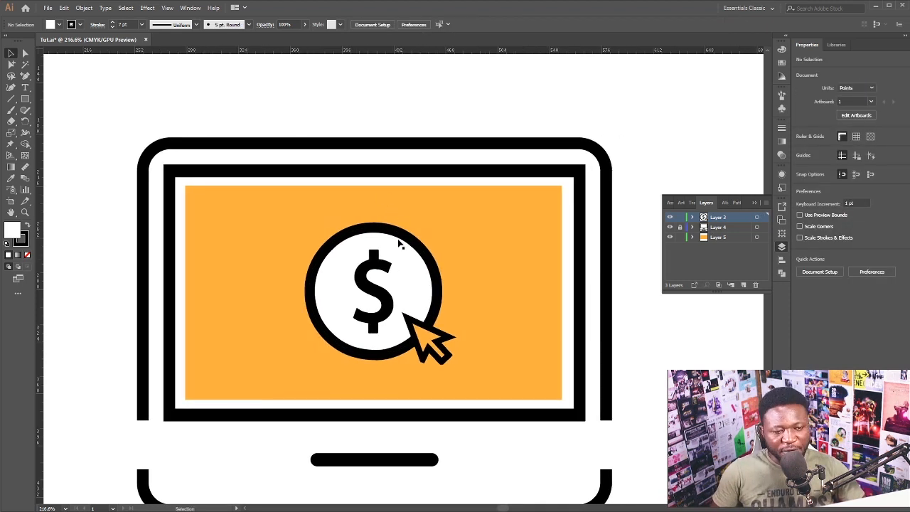
{"action": "left_click", "coordinate": [399, 242]}
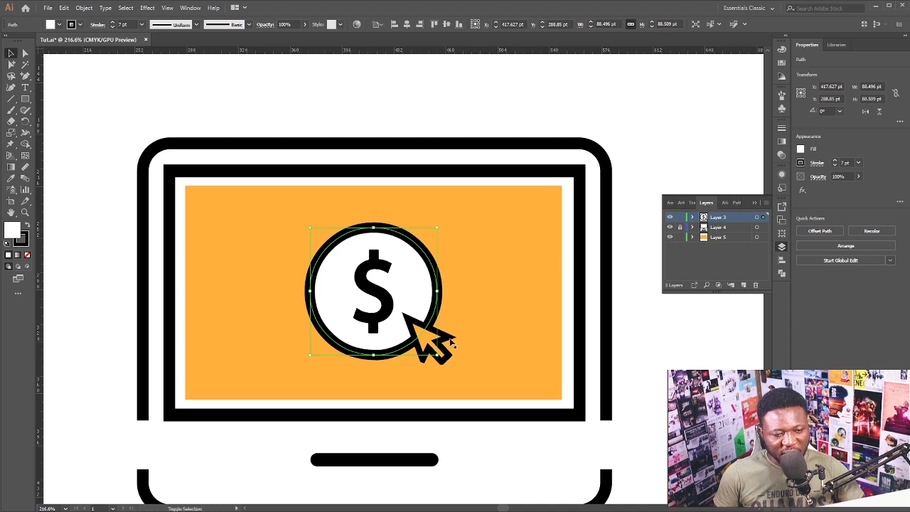
{"action": "left_click", "coordinate": [444, 358], "text": "shift"}
{"action": "left_click", "coordinate": [441, 359]}
{"action": "left_click", "coordinate": [401, 269], "text": "shift"}
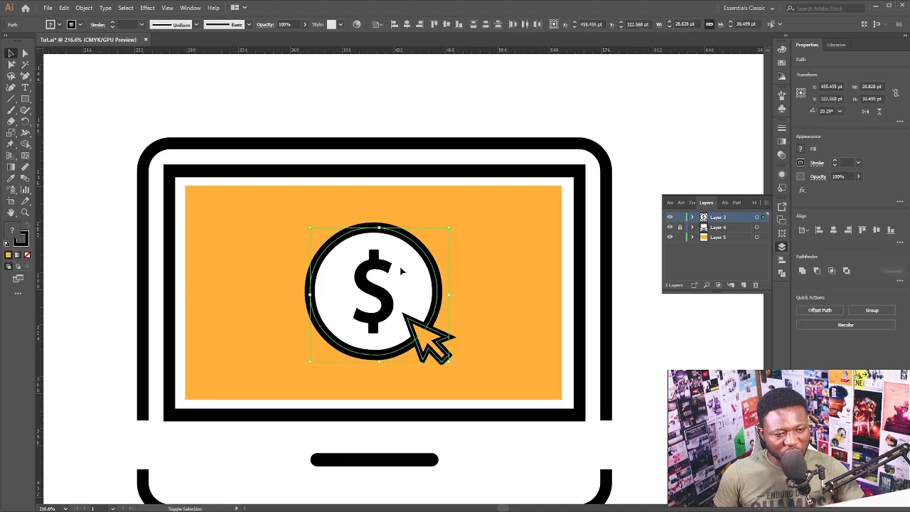
{"action": "left_click", "coordinate": [83, 9]}
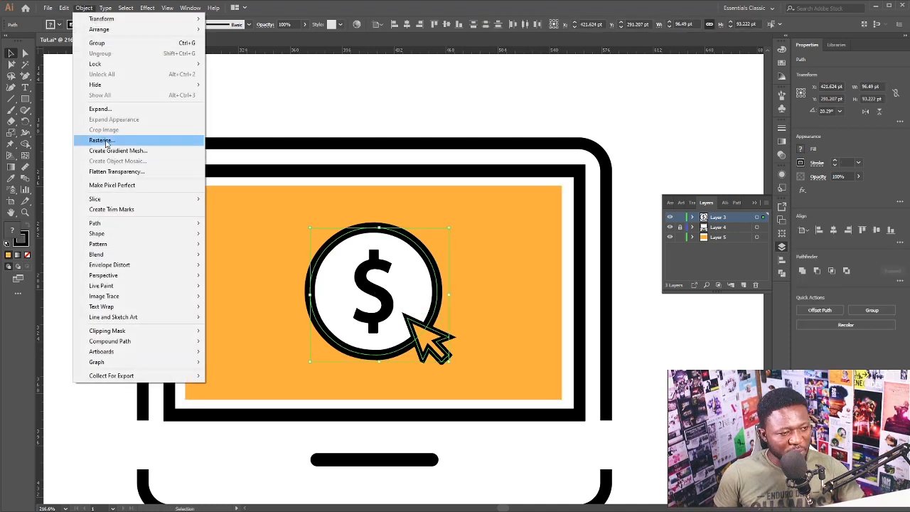
{"action": "left_click", "coordinate": [100, 108]}
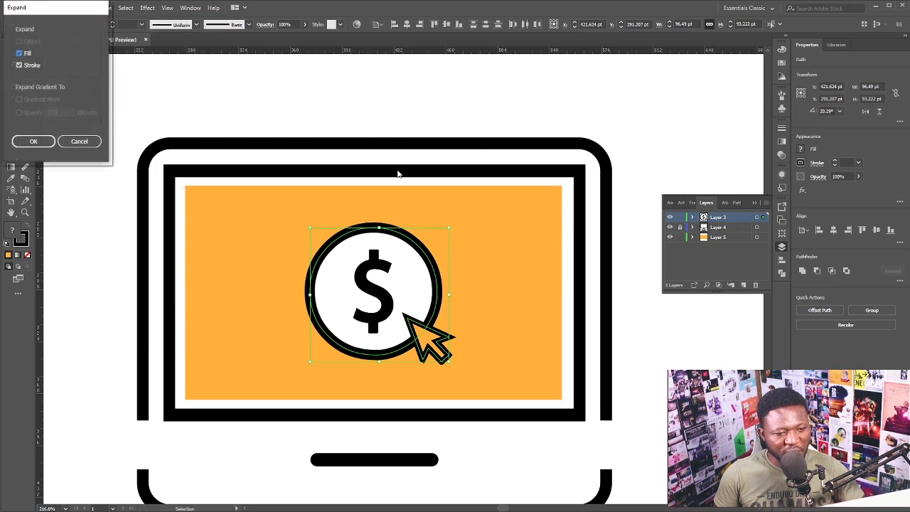
{"action": "left_click", "coordinate": [33, 141]}
{"action": "key", "text": "ctrl+shift+a"}
Draw a horizontal line about 35 pt long to the right of the coin and give it a black stroke
{"action": "key", "text": "backslash"}
{"action": "scroll", "coordinate": [238, 223], "scroll_direction": "up", "scroll_amount": 1}
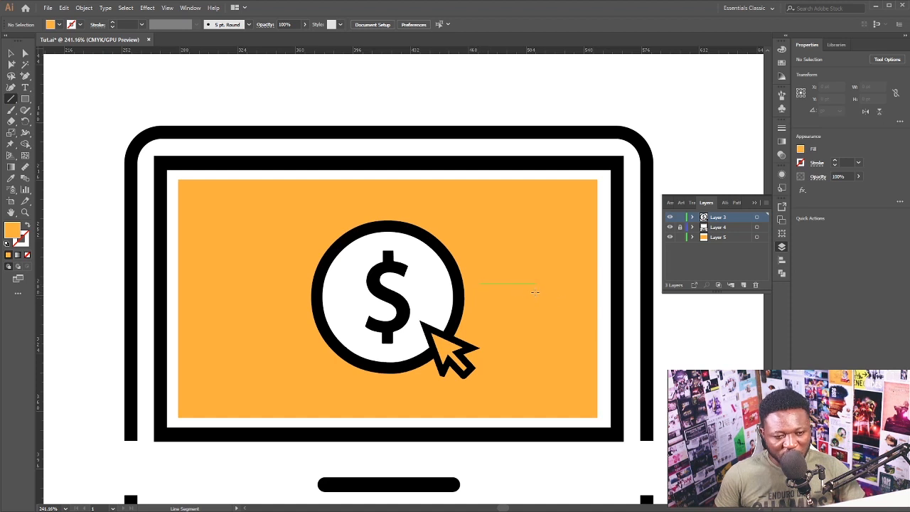
{"action": "left_click_drag", "start_coordinate": [535, 292], "coordinate": [536, 290]}
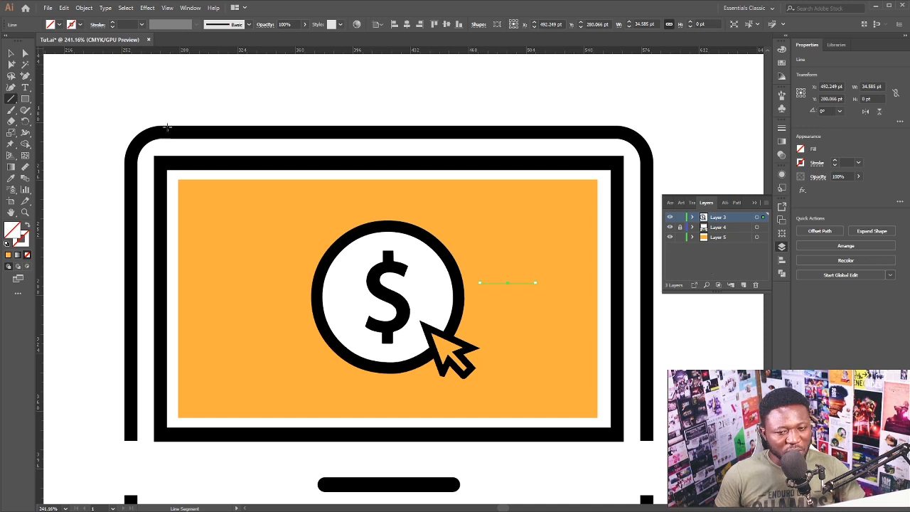
{"action": "left_click", "coordinate": [82, 25]}
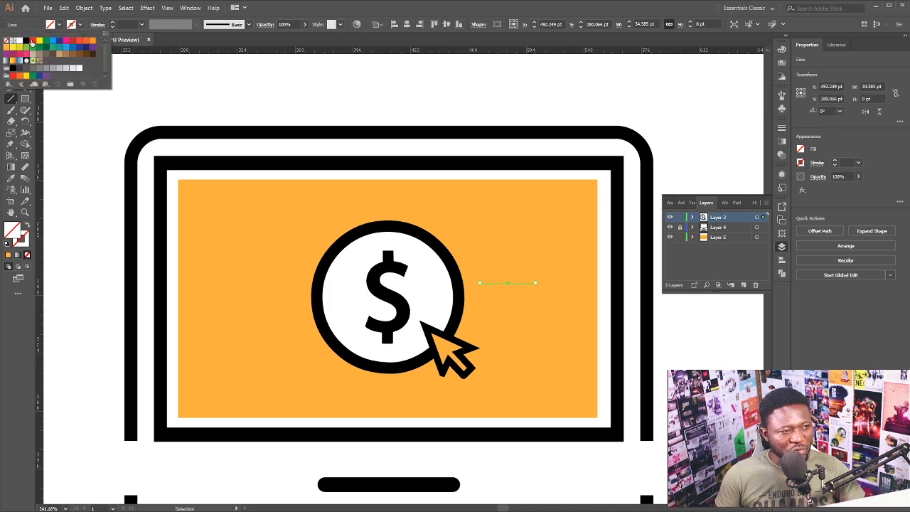
{"action": "left_click", "coordinate": [26, 41]}
Set the new line's stroke weight to 4 pt and give it round caps
{"action": "left_click", "coordinate": [114, 25]}
{"action": "left_click", "coordinate": [114, 24]}
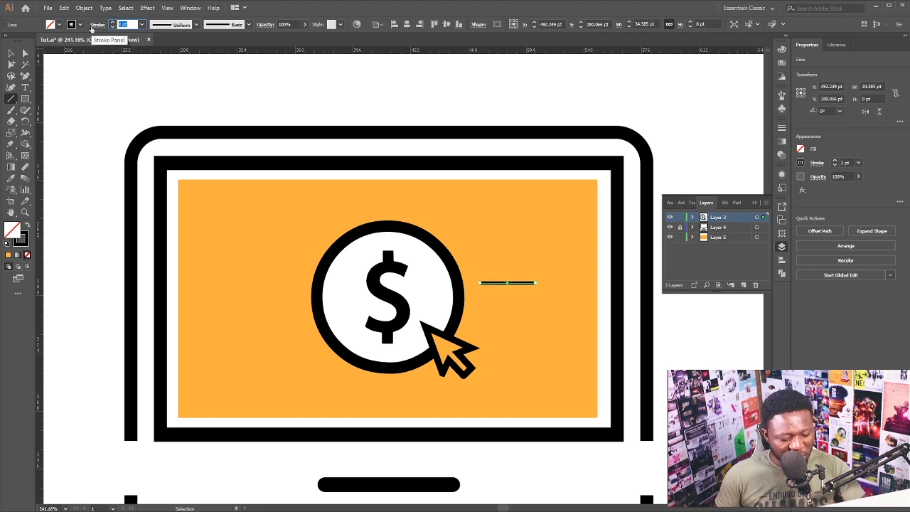
{"action": "type", "text": "5"}
{"action": "key", "text": "Return"}
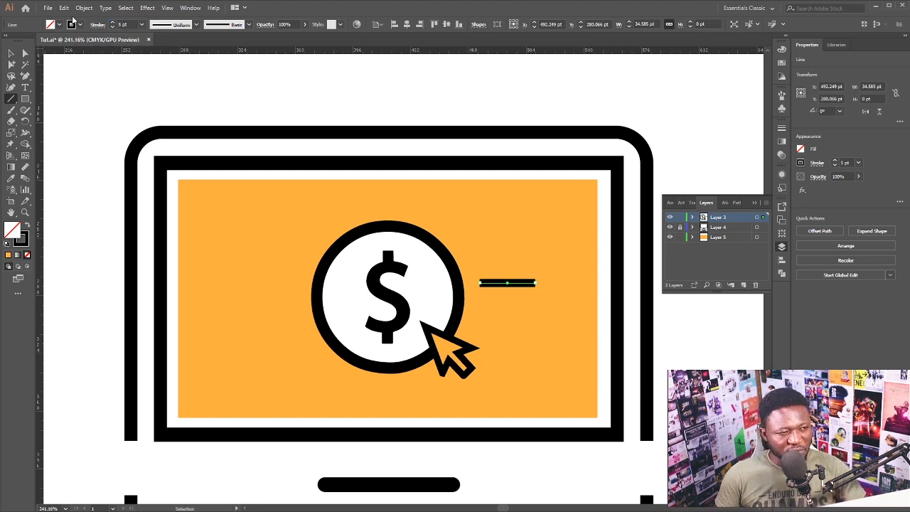
{"action": "left_click", "coordinate": [111, 27]}
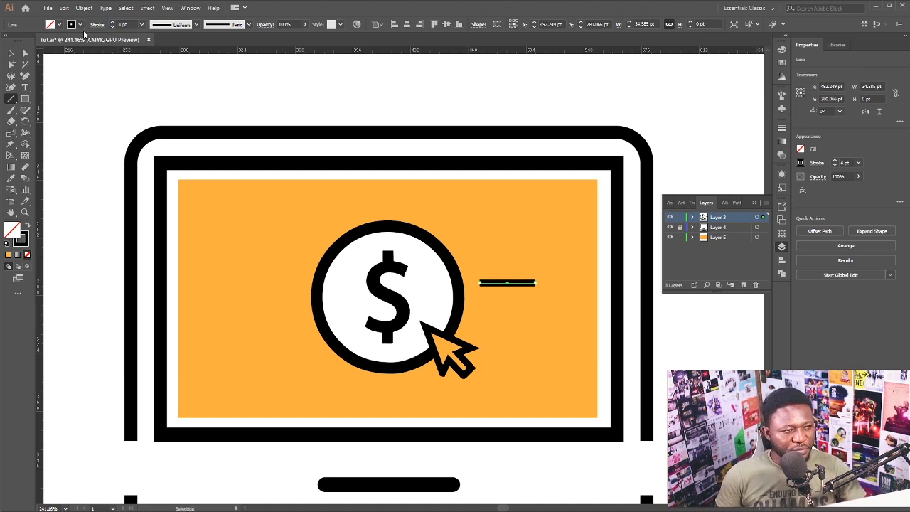
{"action": "left_click", "coordinate": [92, 26]}
{"action": "left_click", "coordinate": [48, 48]}
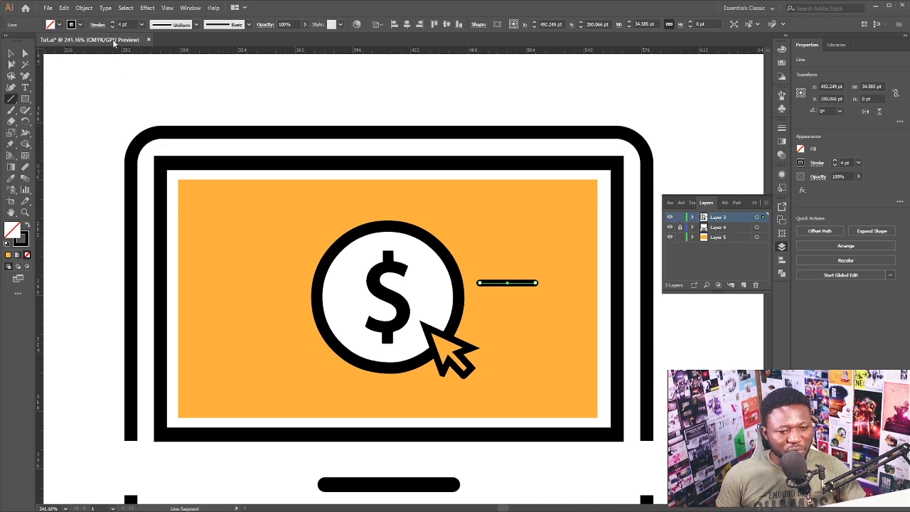
Align the line and the coin circle on their vertical centres and deselect them
{"action": "left_click", "coordinate": [12, 54]}
{"action": "left_click", "coordinate": [572, 128]}
{"action": "left_click_drag", "start_coordinate": [491, 263], "coordinate": [539, 301]}
{"action": "left_click", "coordinate": [509, 293]}
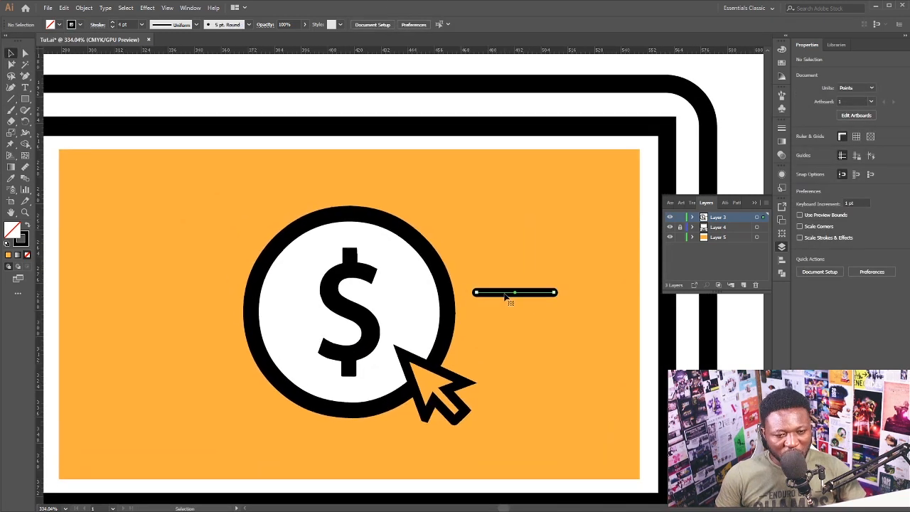
{"action": "left_click", "coordinate": [448, 291], "text": "shift"}
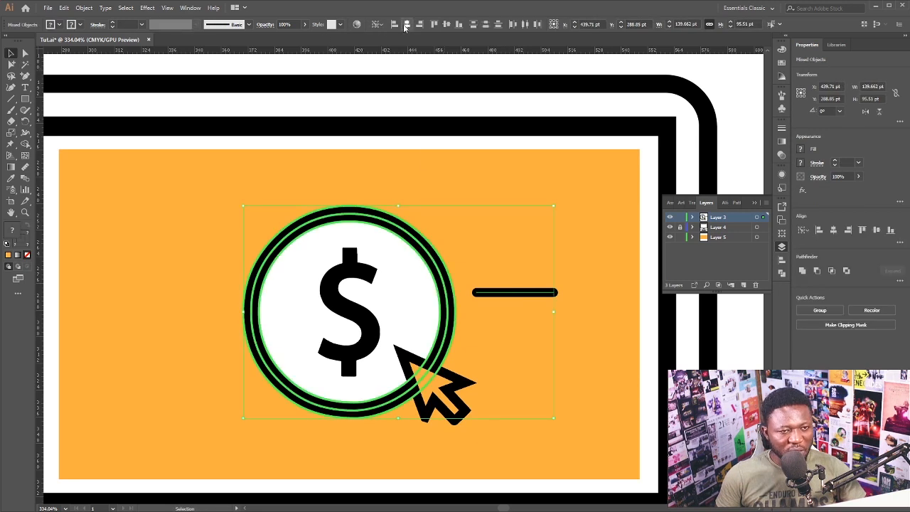
{"action": "left_click", "coordinate": [447, 24]}
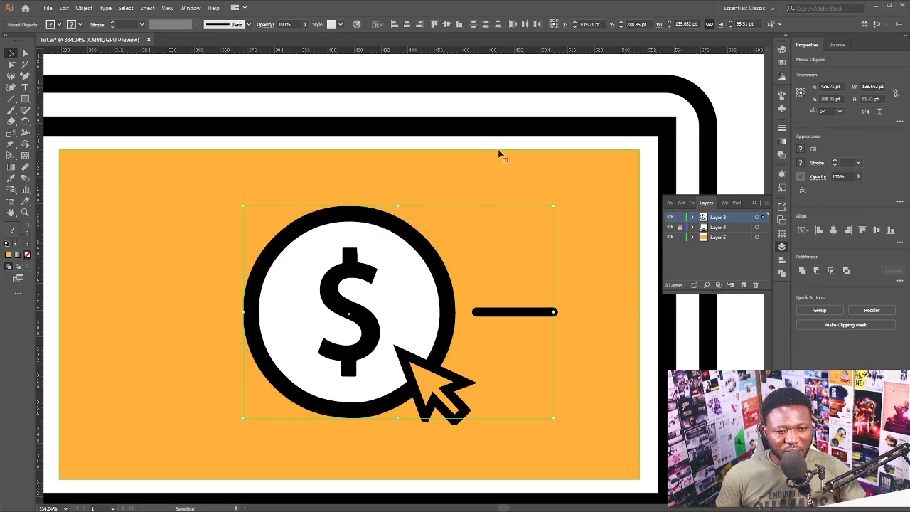
{"action": "left_click", "coordinate": [487, 287]}
Shorten the line beside the coin to about 25 pt by moving its outer end anchor point towards the coin
{"action": "left_click", "coordinate": [538, 313]}
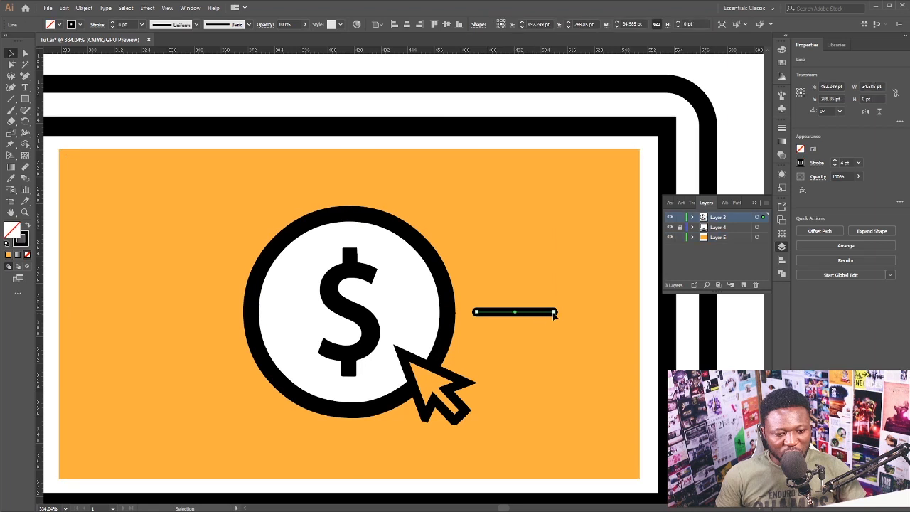
{"action": "left_click_drag", "start_coordinate": [555, 313], "coordinate": [556, 312]}
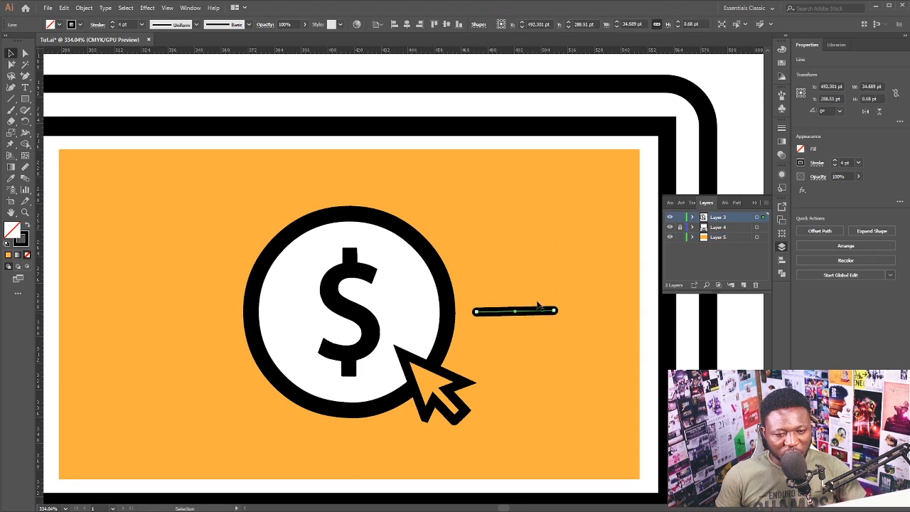
{"action": "key", "text": "a"}
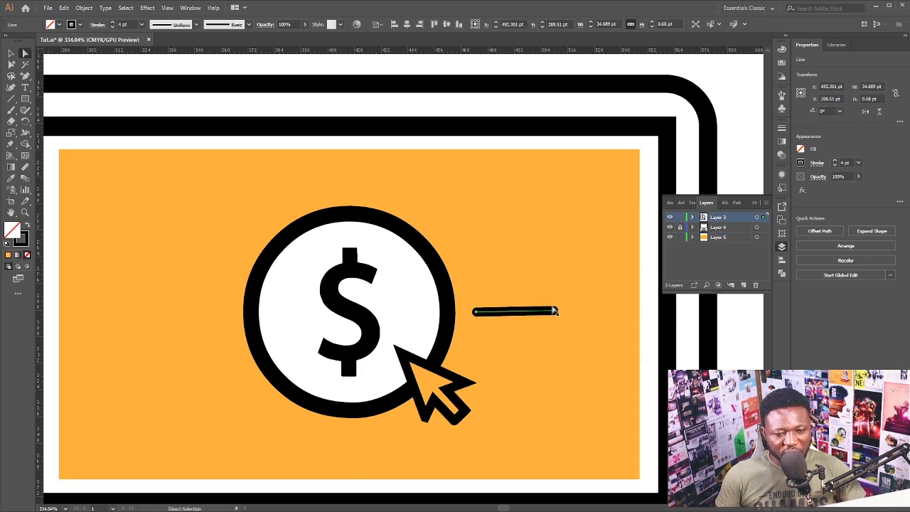
{"action": "left_click", "coordinate": [555, 312]}
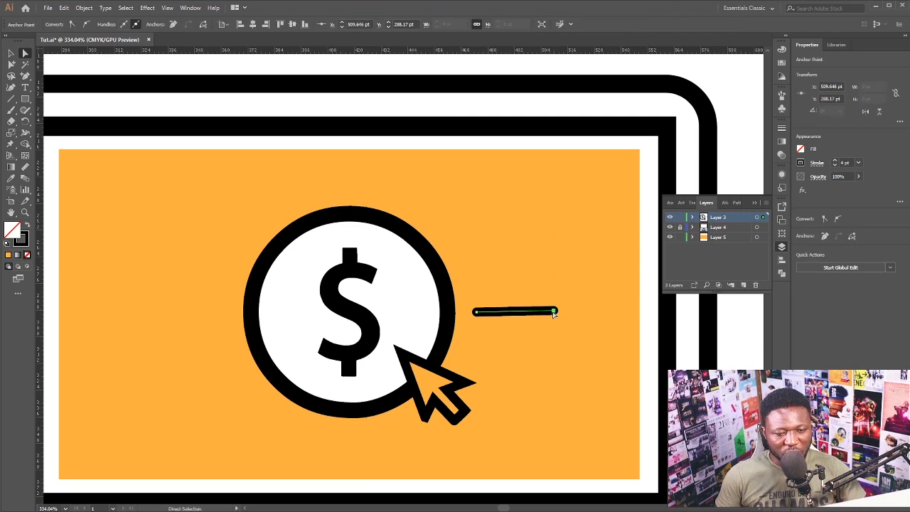
{"action": "left_click_drag", "start_coordinate": [556, 312], "coordinate": [538, 311]}
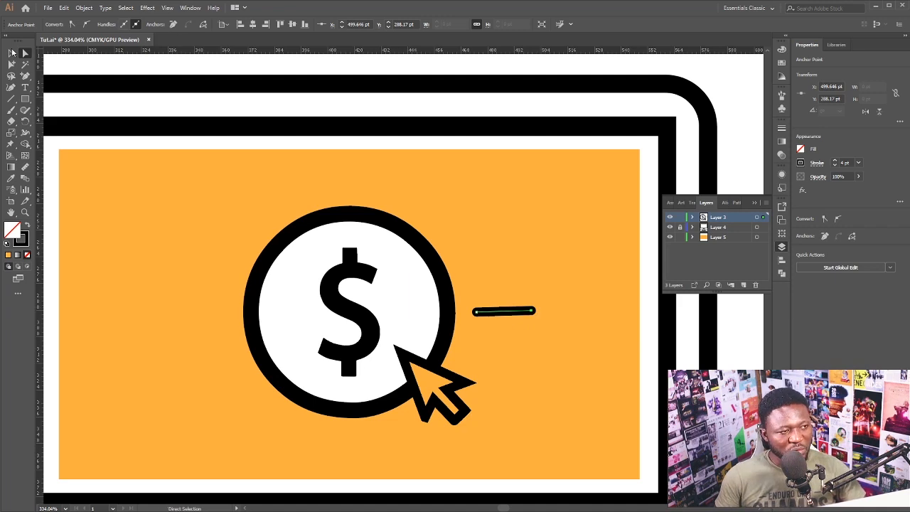
Duplicate the shortened line in place and move the copy up 20 pt
{"action": "left_click", "coordinate": [12, 53]}
{"action": "left_click", "coordinate": [65, 7]}
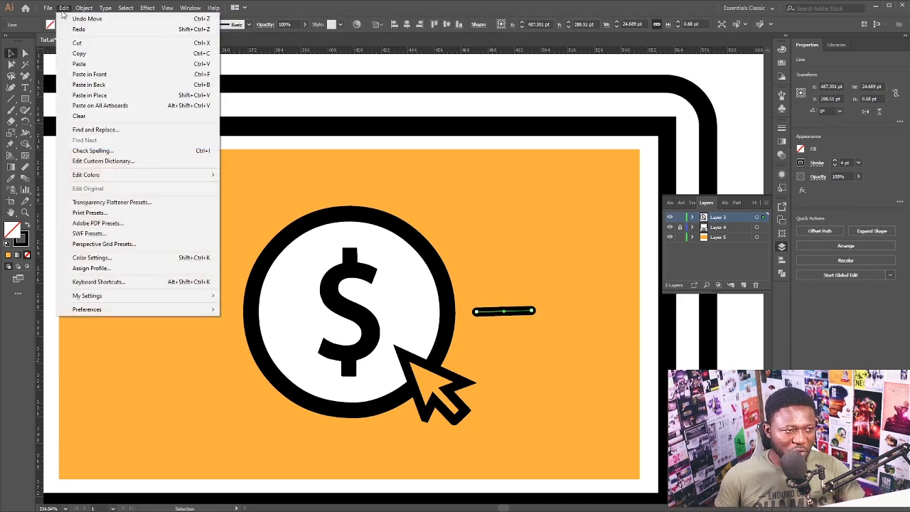
{"action": "left_click", "coordinate": [93, 54]}
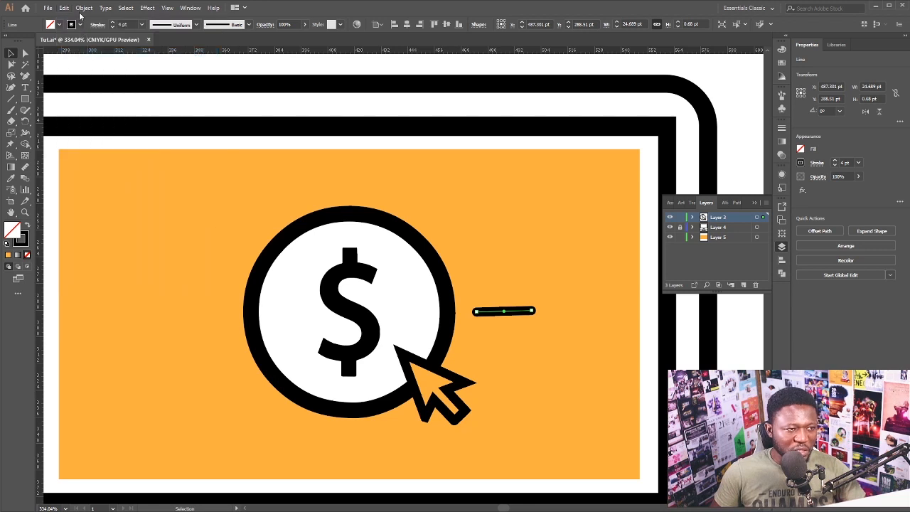
{"action": "left_click", "coordinate": [65, 8]}
{"action": "left_click", "coordinate": [114, 98]}
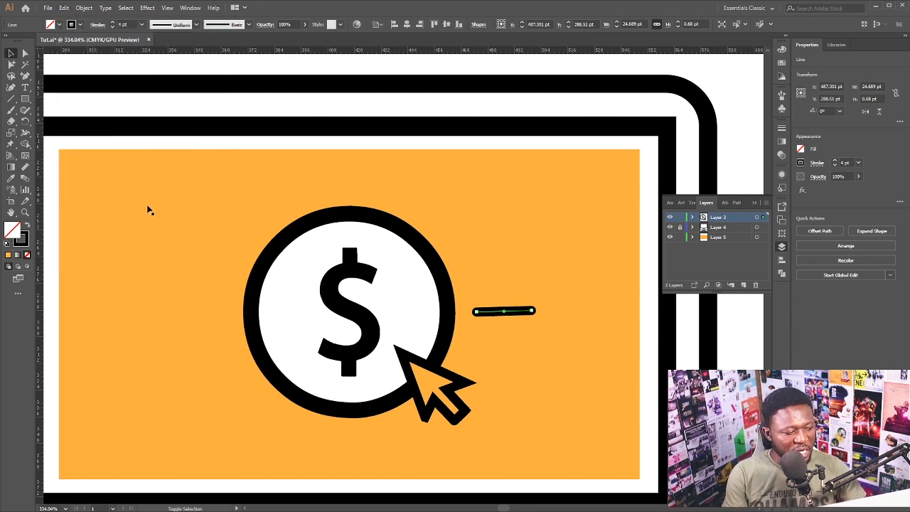
{"action": "key", "text": "shift+Up"}
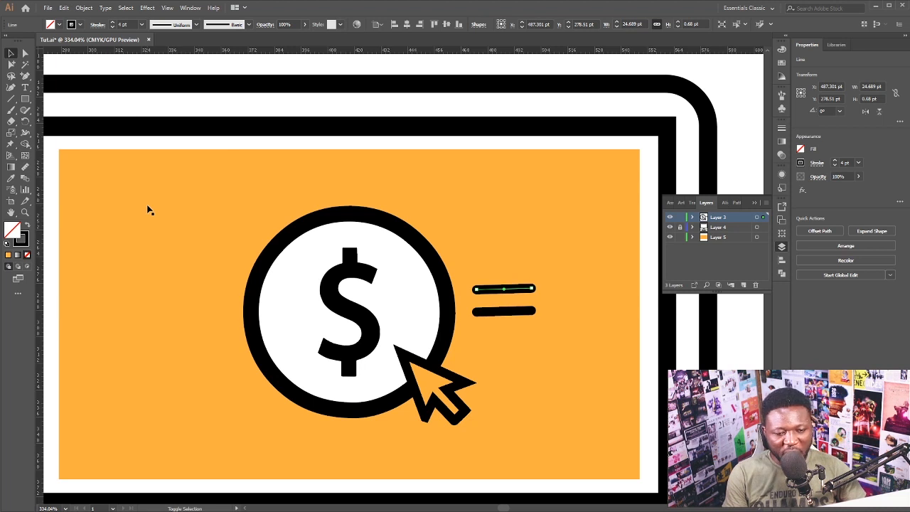
{"action": "key", "text": "shift+Up"}
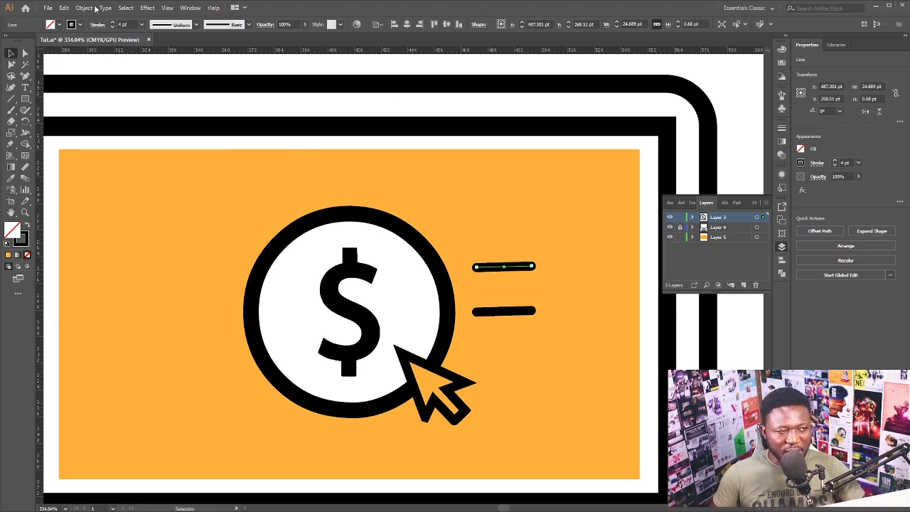
Shorten the upper line to about 12 pt from its outer end and move it down about 5 pt
{"action": "left_click", "coordinate": [25, 54]}
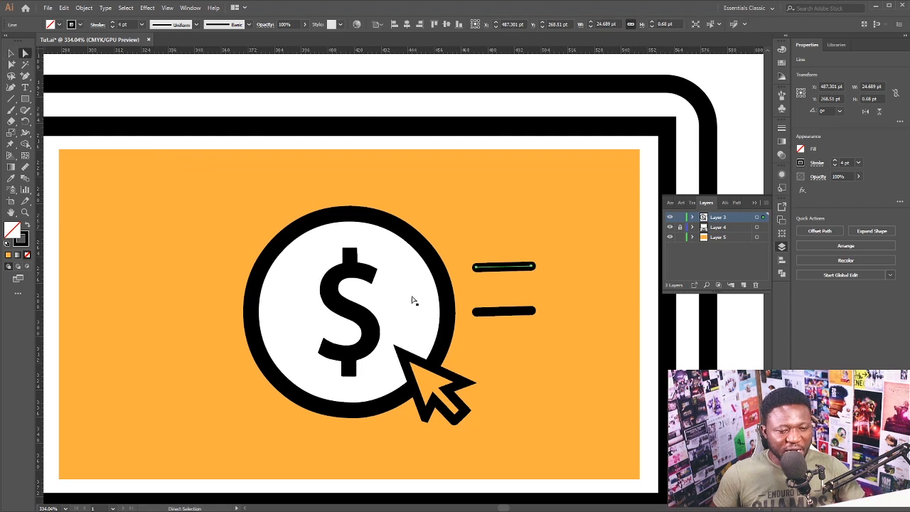
{"action": "left_click", "coordinate": [534, 269]}
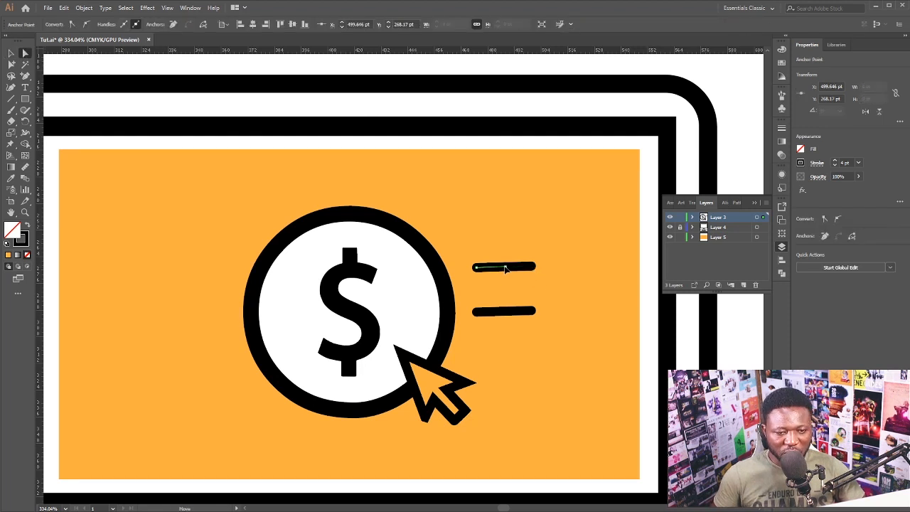
{"action": "left_click_drag", "start_coordinate": [505, 268], "coordinate": [497, 285]}
{"action": "key", "text": "v"}
{"action": "left_click", "coordinate": [517, 253]}
{"action": "left_click", "coordinate": [488, 270]}
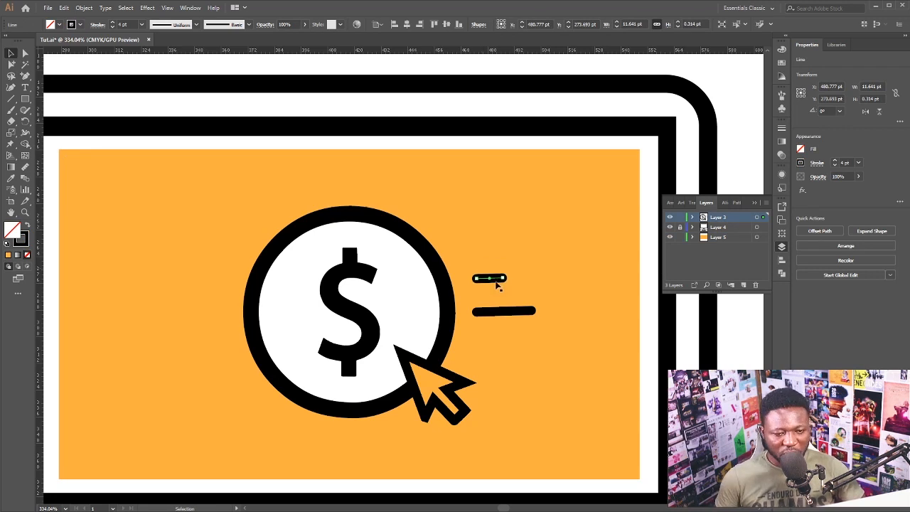
Rotate the short upper line to about 29° so it slants up away from the coin, and move it down slightly
{"action": "left_click", "coordinate": [26, 122]}
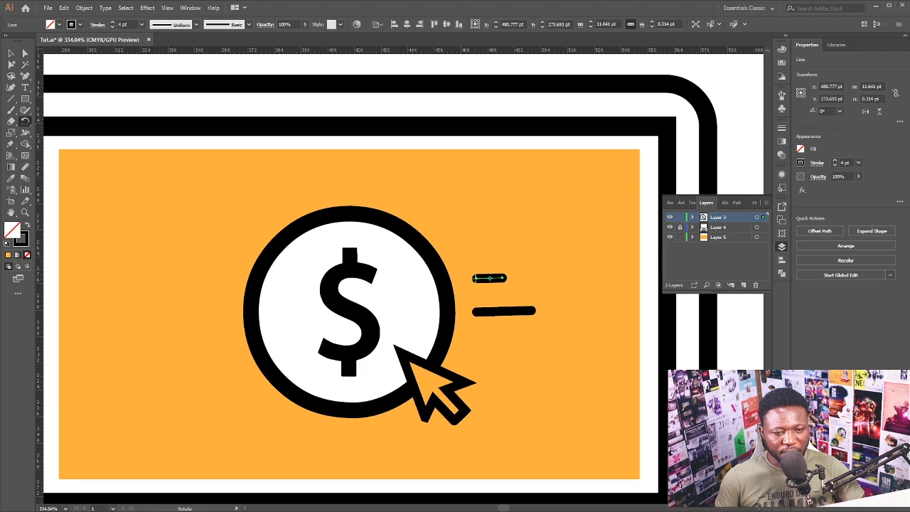
{"action": "left_click_drag", "start_coordinate": [502, 270], "coordinate": [497, 263]}
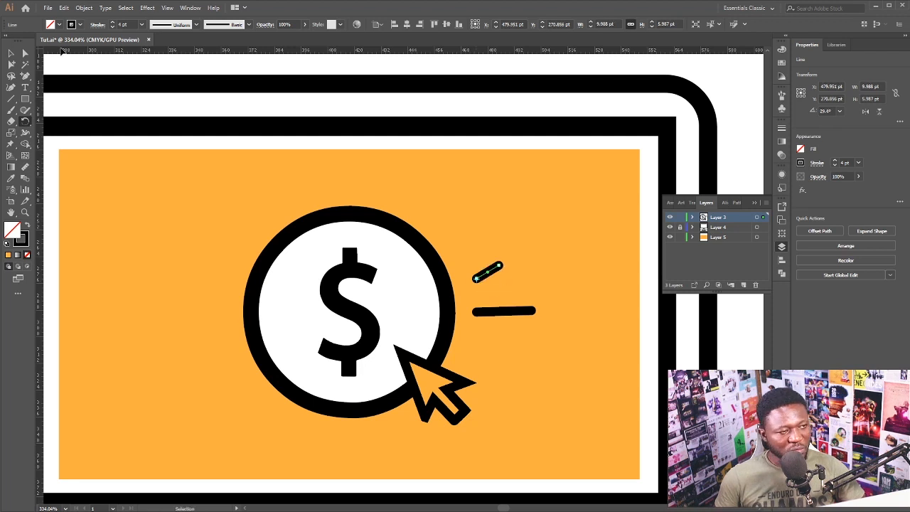
{"action": "key", "text": "v"}
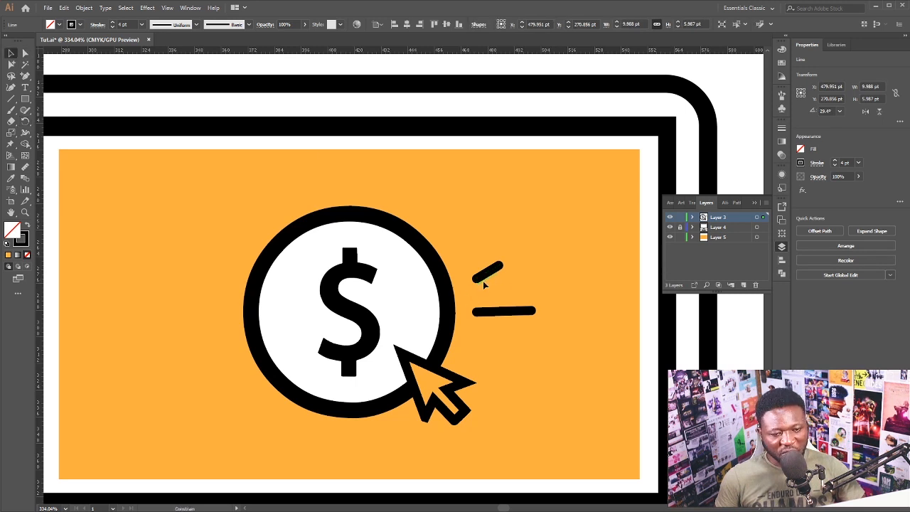
{"action": "left_click_drag", "start_coordinate": [483, 281], "coordinate": [486, 284]}
Copy the slanted line straight down below the middle line and reflect the copy across the horizontal axis
{"action": "left_click_drag", "start_coordinate": [486, 349], "coordinate": [486, 348]}
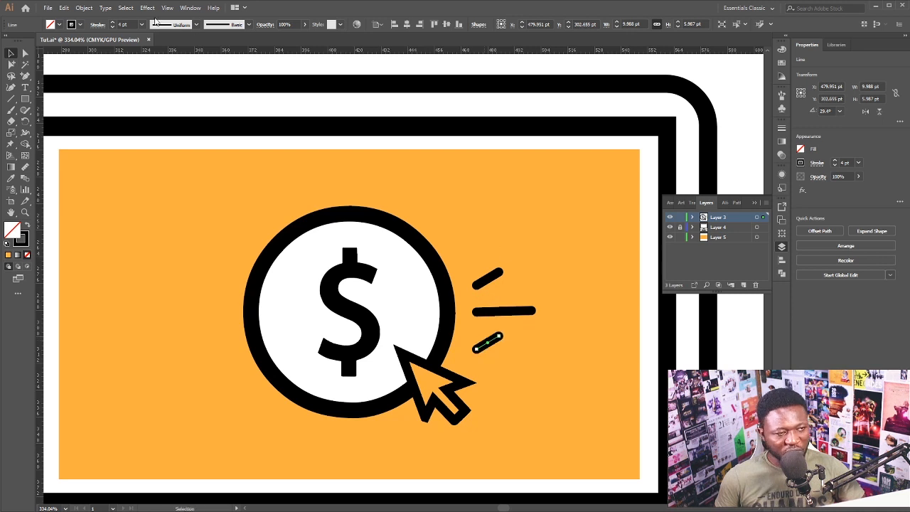
{"action": "right_click", "coordinate": [499, 348]}
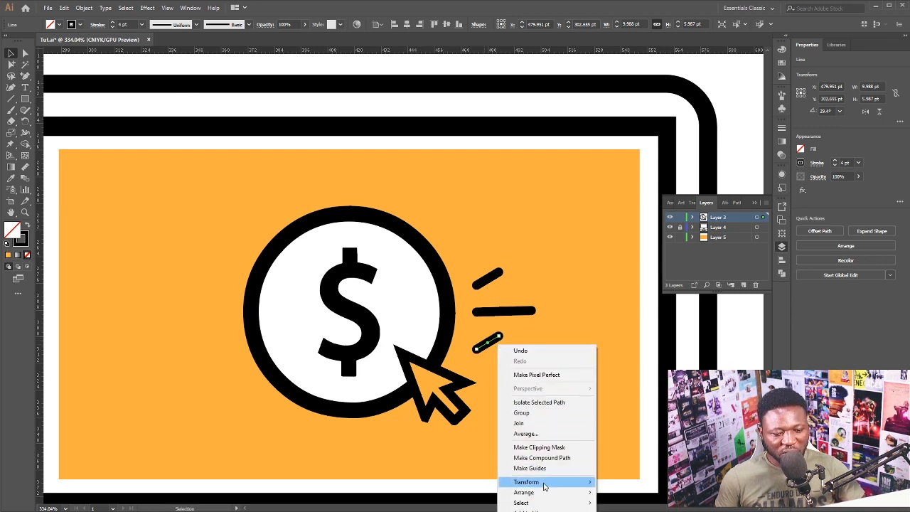
{"action": "mouse_move", "coordinate": [545, 485]}
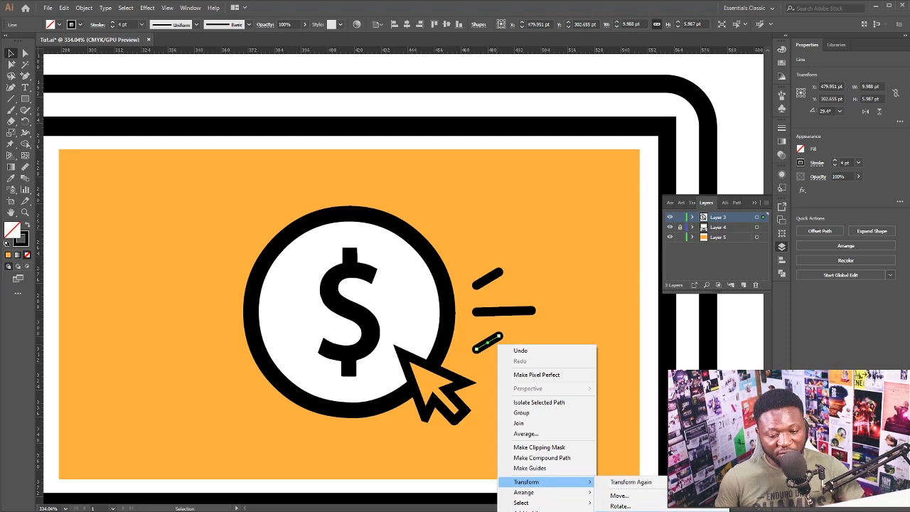
{"action": "left_click", "coordinate": [621, 511]}
{"action": "left_click", "coordinate": [83, 155]}
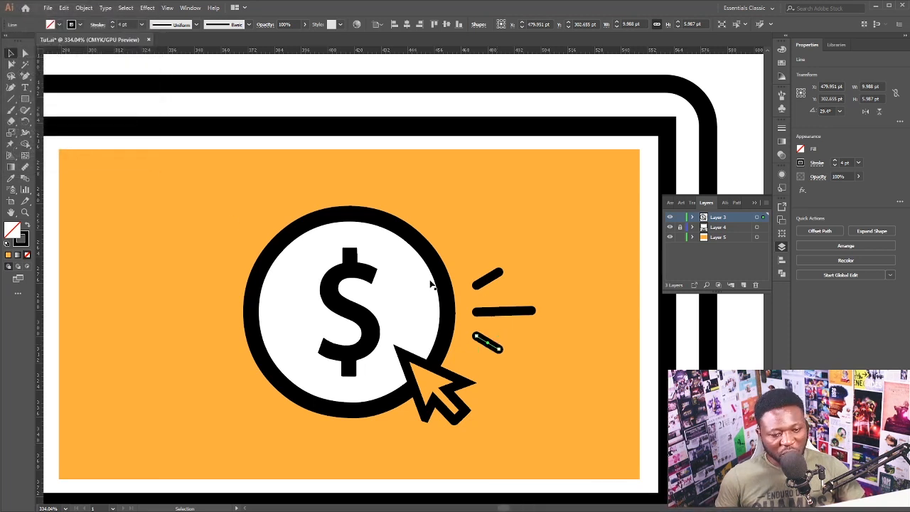
Select the three accent lines beside the coin together and narrow them to about 20.6 pt wide
{"action": "left_click", "coordinate": [472, 291]}
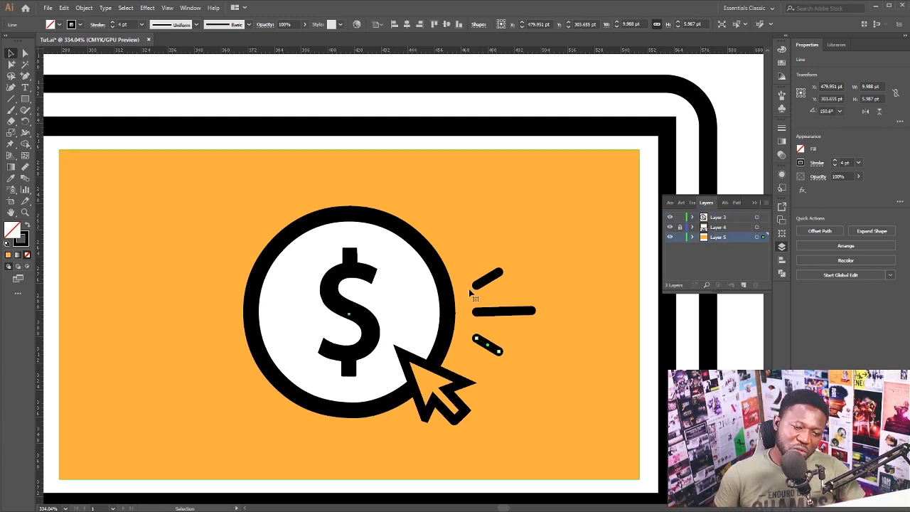
{"action": "left_click", "coordinate": [487, 344]}
{"action": "left_click", "coordinate": [502, 311], "text": "shift"}
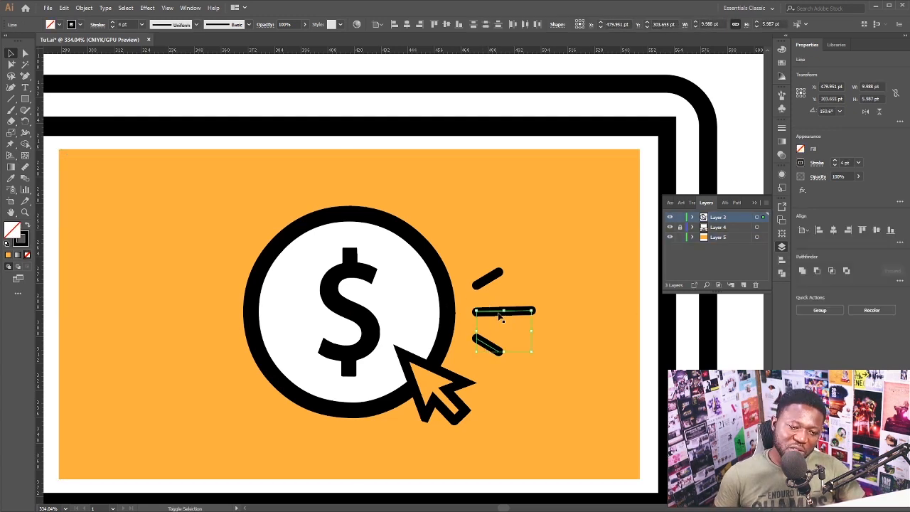
{"action": "left_click", "coordinate": [491, 345]}
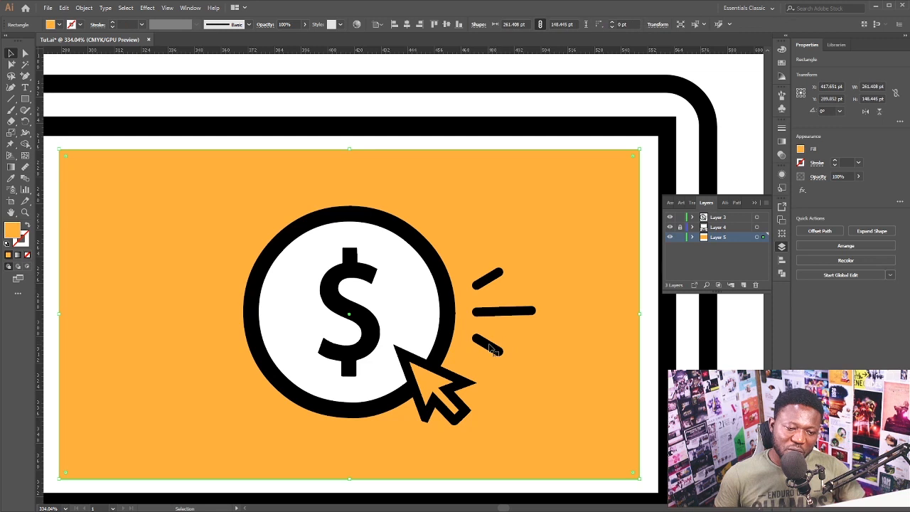
{"action": "left_click", "coordinate": [486, 346]}
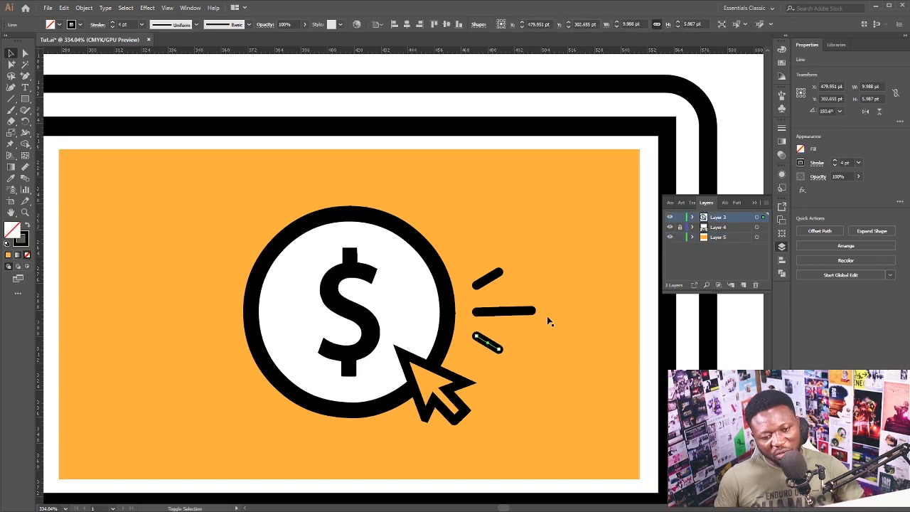
{"action": "left_click", "coordinate": [517, 314], "text": "shift"}
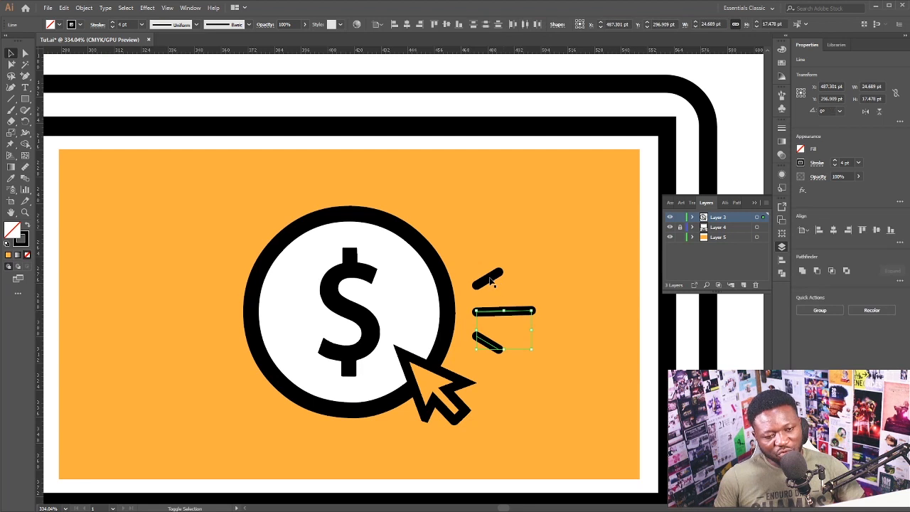
{"action": "left_click", "coordinate": [490, 280], "text": "shift"}
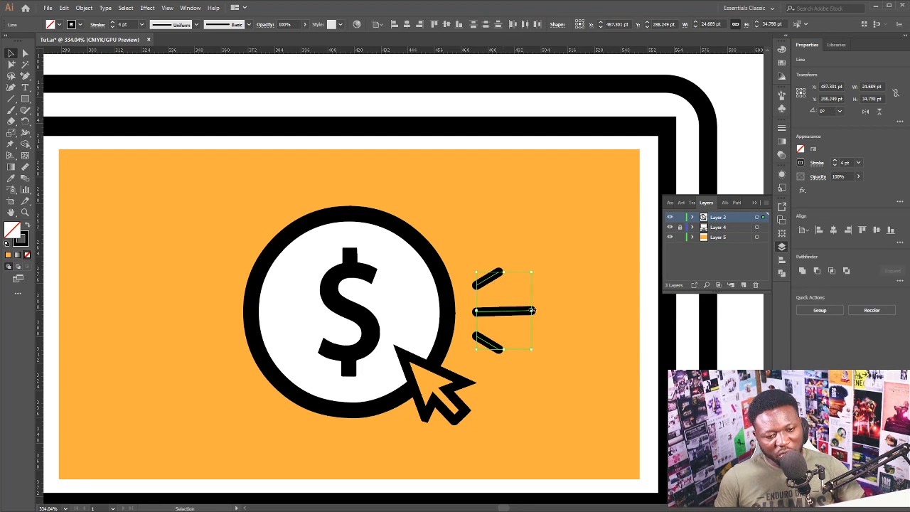
{"action": "left_click_drag", "start_coordinate": [532, 311], "coordinate": [524, 310]}
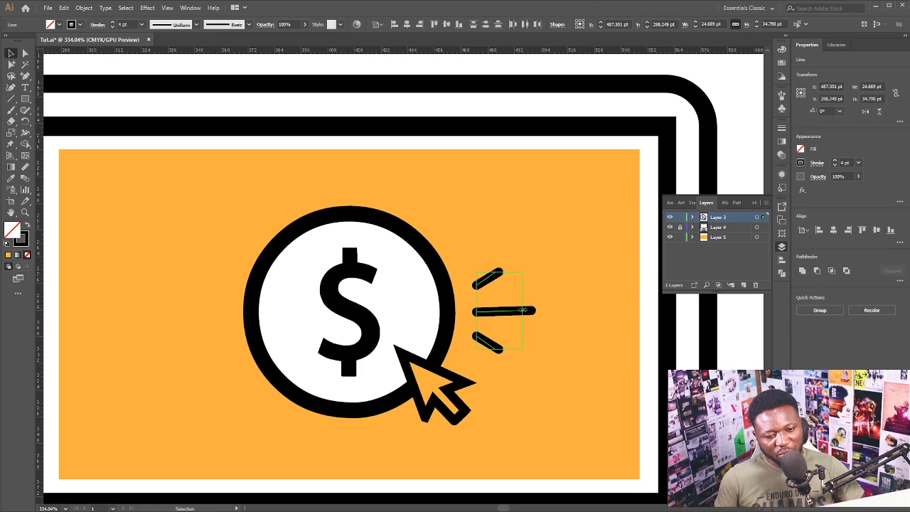
Expand the fill and stroke of the three accent lines
{"action": "left_click", "coordinate": [92, 7]}
{"action": "left_click", "coordinate": [116, 112]}
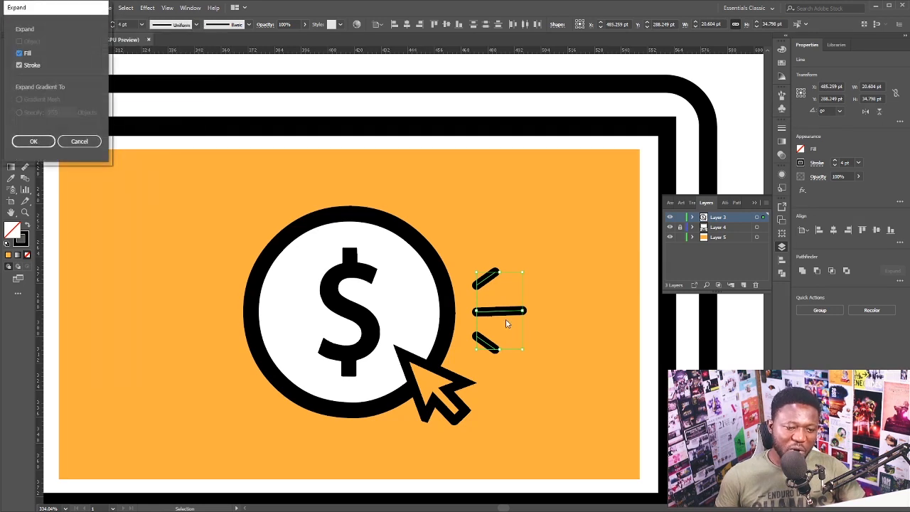
{"action": "left_click", "coordinate": [34, 141]}
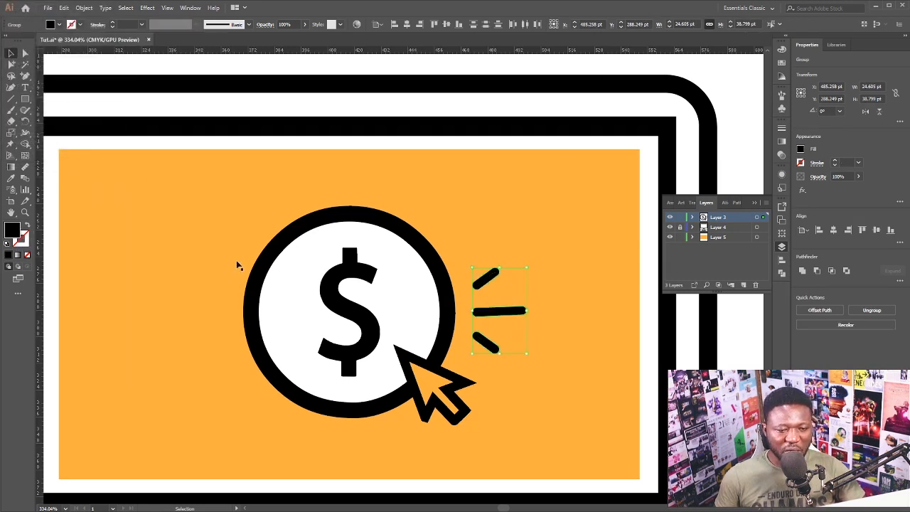
Make a vertically reflected copy of the accent line group and place it on the coin's opposite side
{"action": "right_click", "coordinate": [489, 316]}
{"action": "mouse_move", "coordinate": [541, 410]}
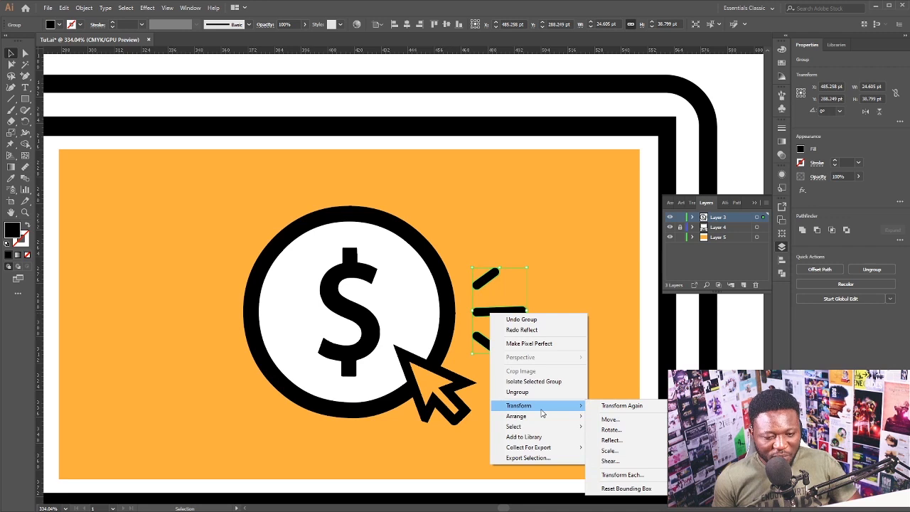
{"action": "left_click", "coordinate": [612, 440]}
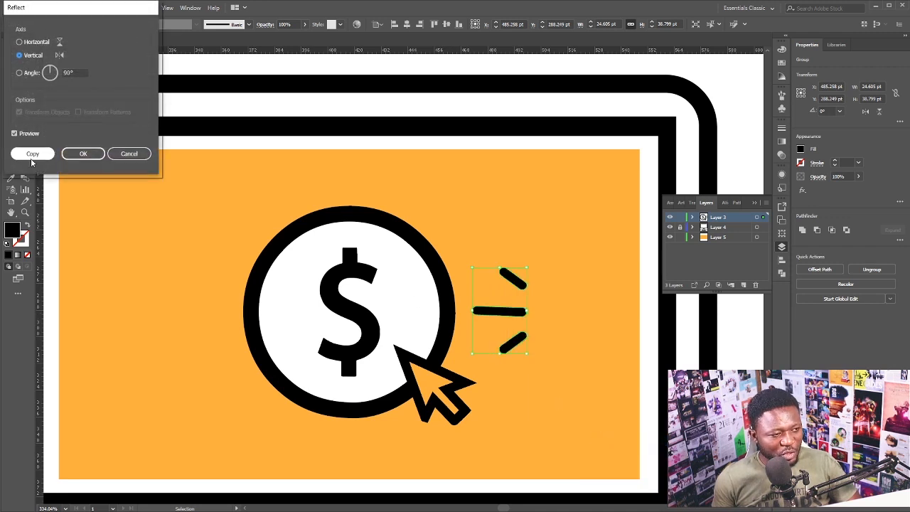
{"action": "left_click", "coordinate": [33, 155]}
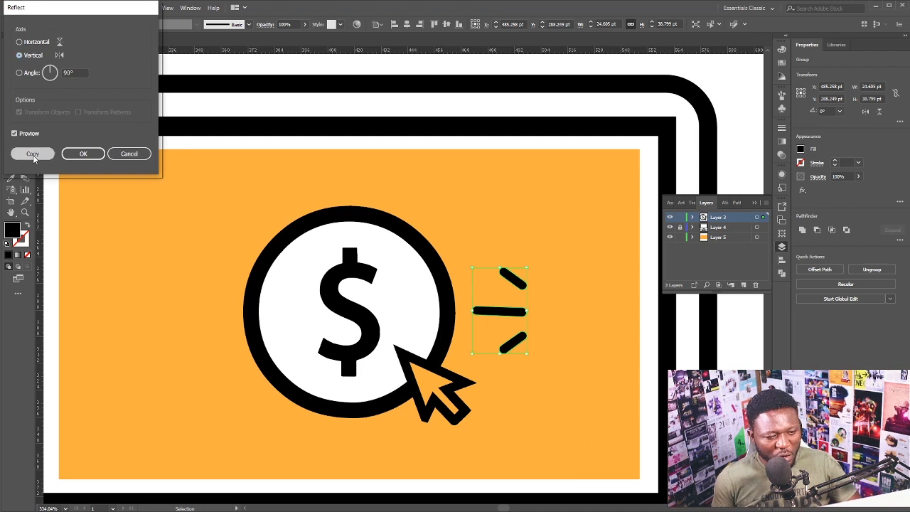
{"action": "left_click_drag", "start_coordinate": [506, 320], "coordinate": [200, 315]}
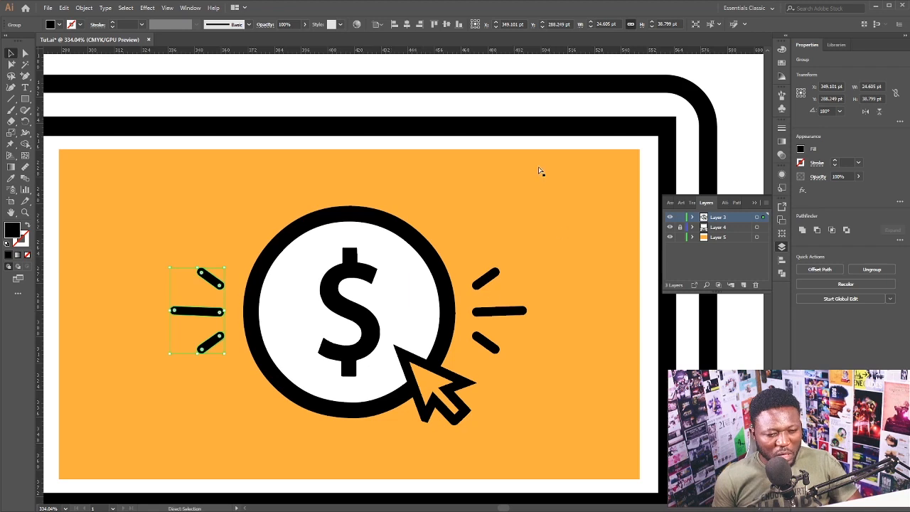
Group the orange screen, coin, cursor and accent lines, and group them with the monitor outlines on Layer 3
{"action": "left_click_drag", "start_coordinate": [498, 174], "coordinate": [371, 263]}
{"action": "key", "text": "ctrl+0"}
{"action": "key", "text": "ctrl+a"}
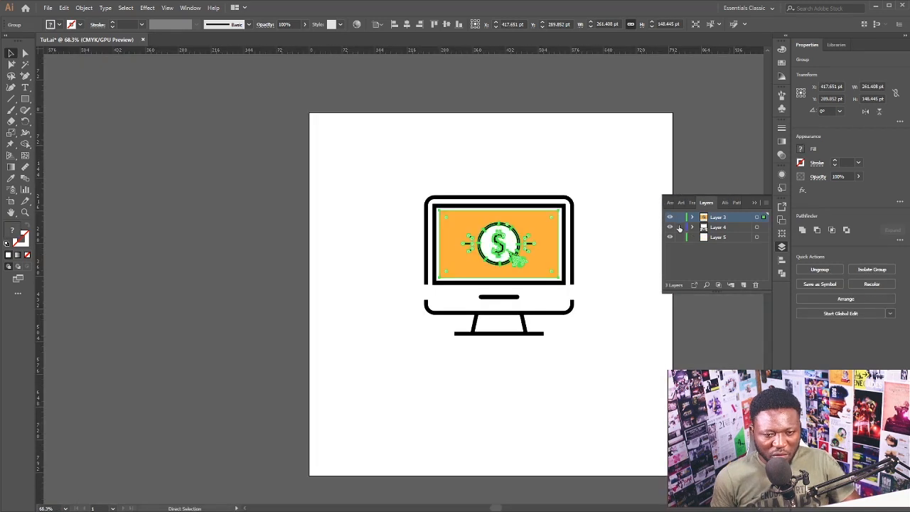
{"action": "left_click_drag", "start_coordinate": [612, 170], "coordinate": [386, 399]}
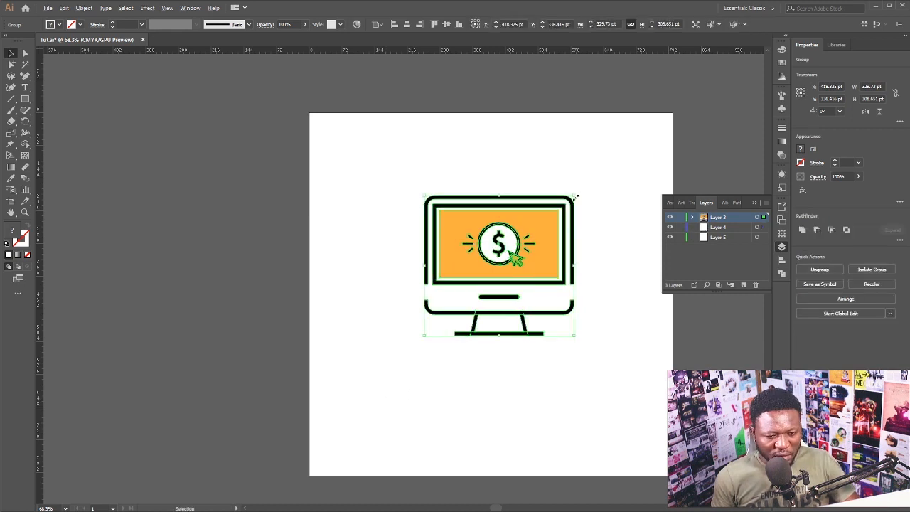
Scale the whole monitor icon down to about 254 pt wide and move it up on the artboard
{"action": "left_click_drag", "start_coordinate": [576, 196], "coordinate": [544, 240]}
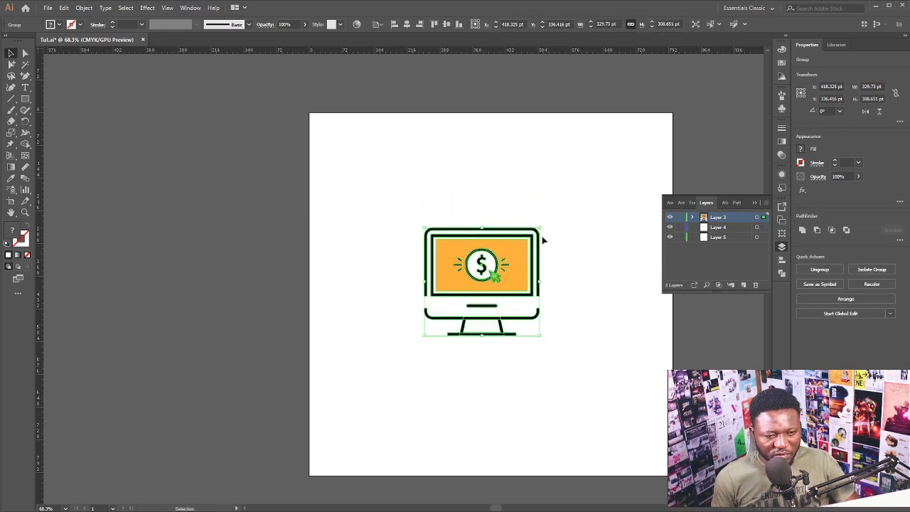
{"action": "left_click_drag", "start_coordinate": [483, 282], "coordinate": [502, 270]}
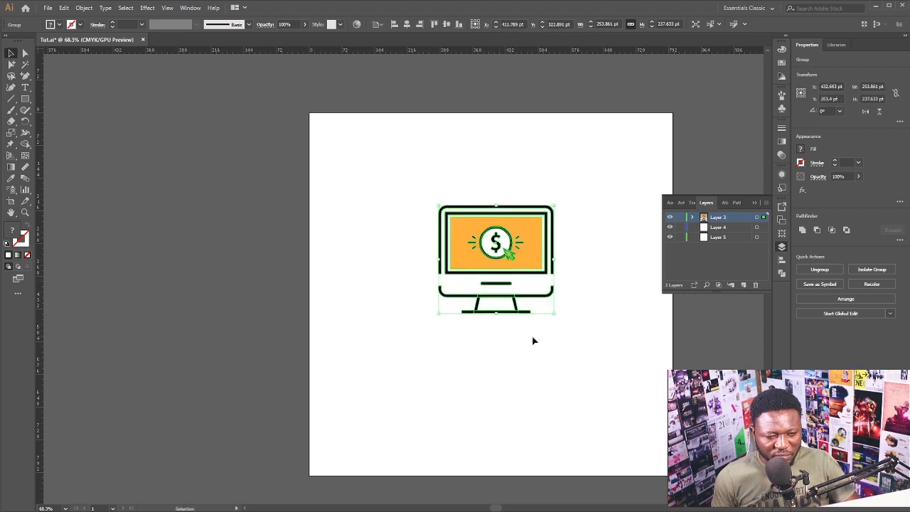
{"action": "left_click", "coordinate": [505, 347]}
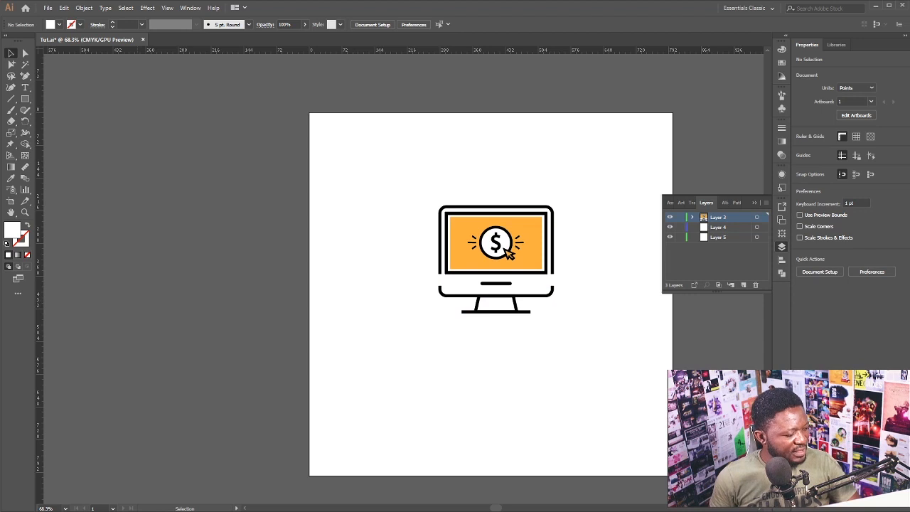
Add the headline "Make money online", enlarge it to about 49 pt and place it beneath the monitor
{"action": "scroll", "coordinate": [588, 306], "scroll_direction": "up", "scroll_amount": 2}
{"action": "key", "text": "t"}
{"action": "left_click", "coordinate": [374, 356]}
{"action": "type", "text": "Make money online"}
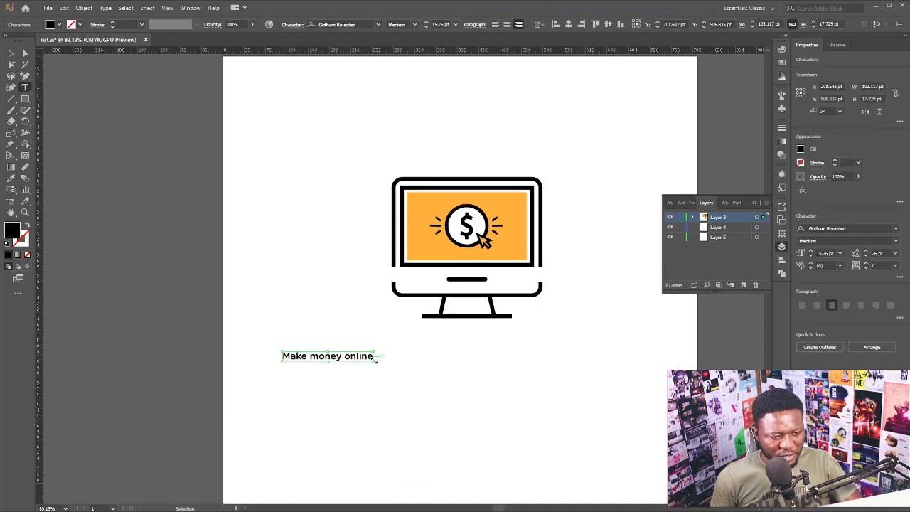
{"action": "key", "text": "Escape"}
{"action": "left_click", "coordinate": [12, 53]}
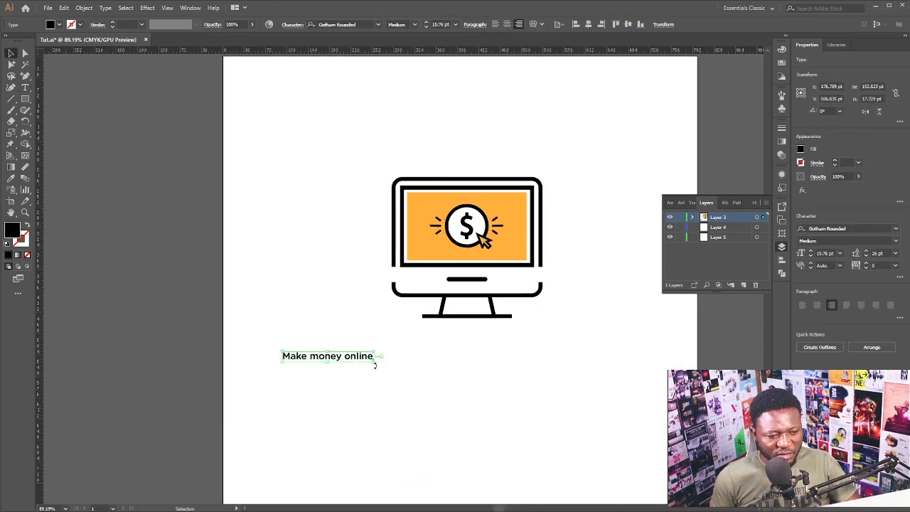
{"action": "left_click_drag", "start_coordinate": [375, 364], "coordinate": [565, 493]}
{"action": "left_click_drag", "start_coordinate": [439, 363], "coordinate": [476, 347]}
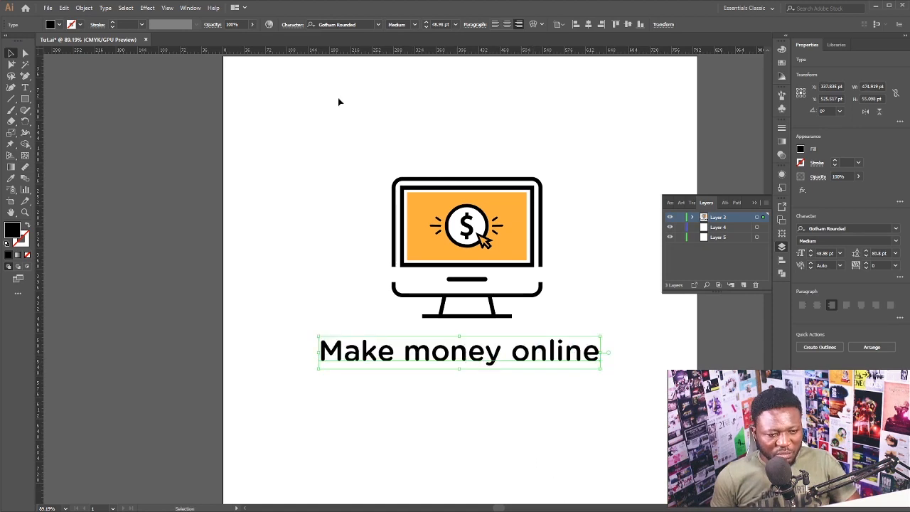
Change the headline to uppercase in Gotham Rounded Bold and reduce it to about 35 pt, centred beneath the monitor
{"action": "left_click", "coordinate": [106, 8]}
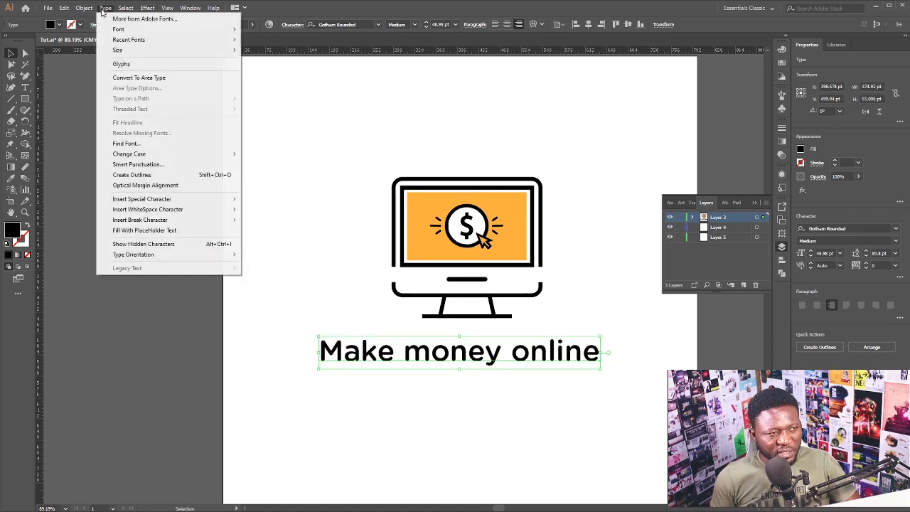
{"action": "mouse_move", "coordinate": [191, 154]}
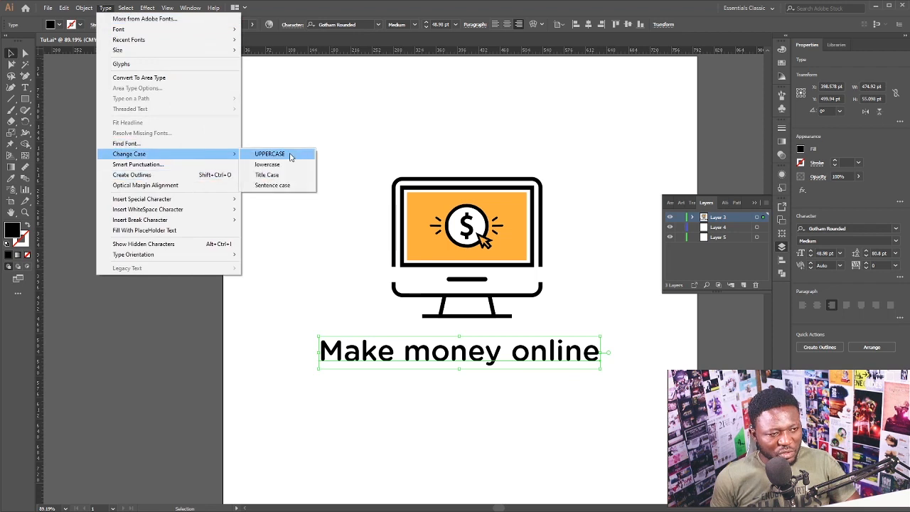
{"action": "left_click", "coordinate": [290, 155]}
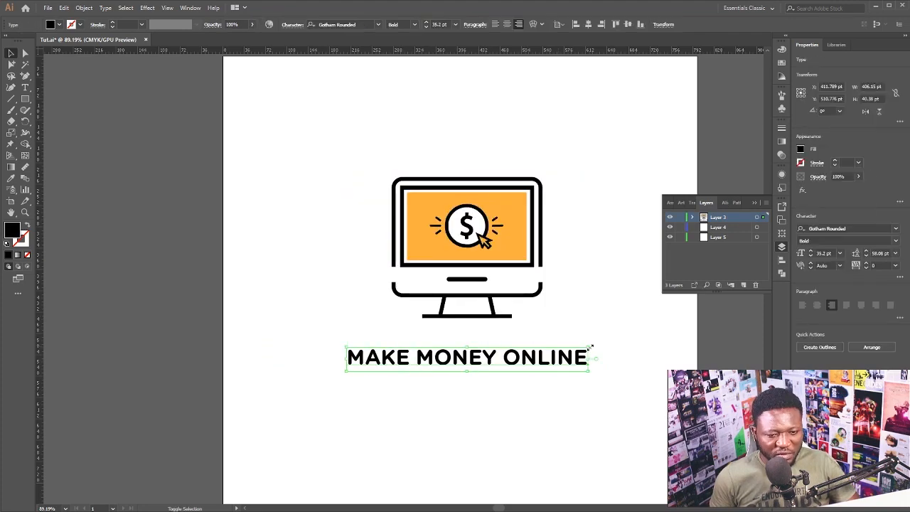
Add "Learn to trade binary online with a little capital as little as $10 from the comfort of your home" in Medium, centred on two lines beneath the headline
{"action": "scroll", "coordinate": [459, 425], "scroll_direction": "down", "scroll_amount": 1}
{"action": "key", "text": "t"}
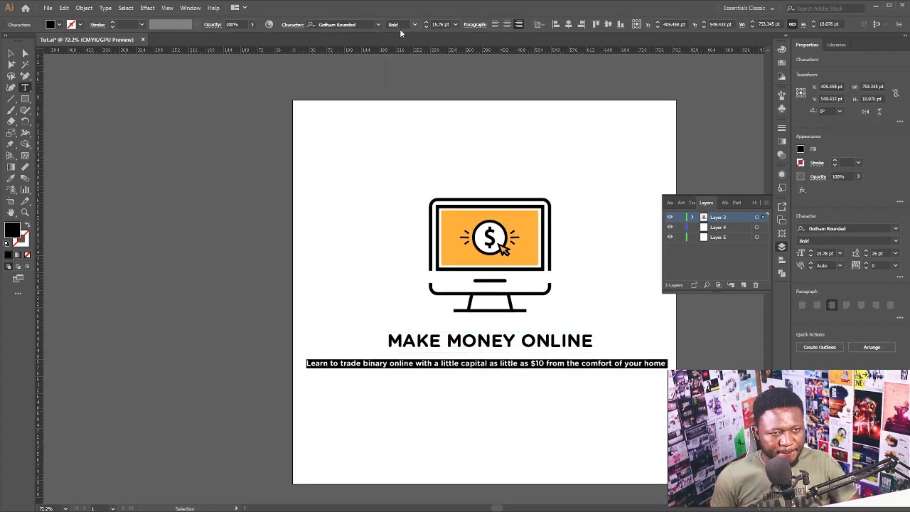
{"action": "left_click", "coordinate": [405, 24]}
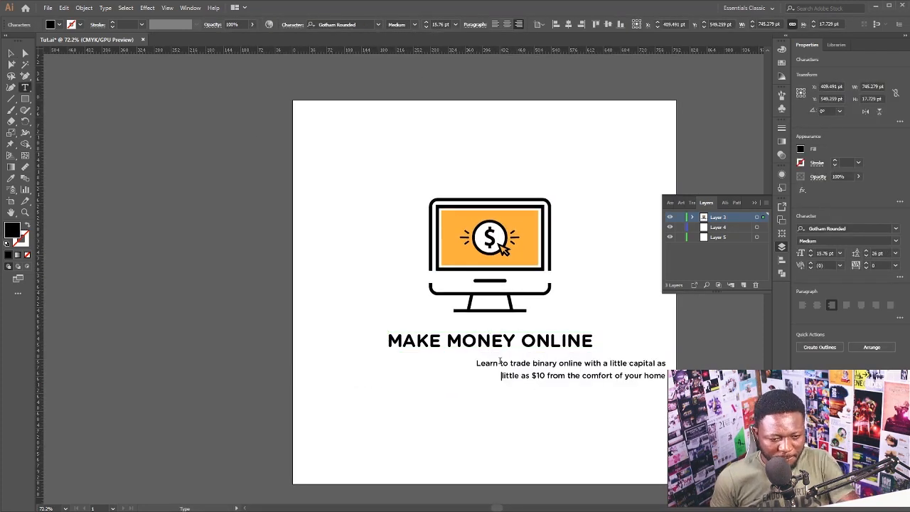
{"action": "key", "text": "v"}
{"action": "left_click_drag", "start_coordinate": [490, 369], "coordinate": [487, 367]}
{"action": "left_click", "coordinate": [491, 340], "text": "shift"}
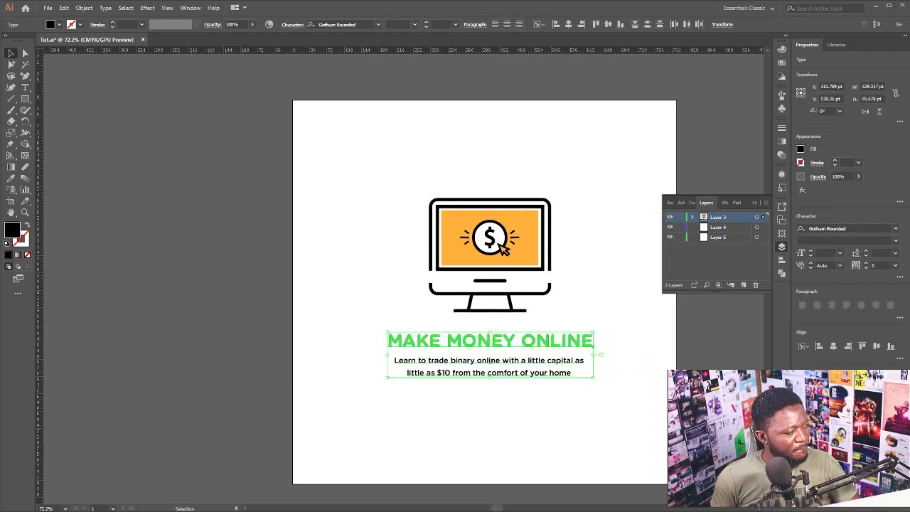
Add the line "June 20th, 2020 | Join in on WhatsApp bit.ly/tradeonline" along the bottom of the artboard
{"action": "key", "text": "t"}
{"action": "left_click", "coordinate": [353, 456]}
{"action": "type", "text": "June 20th, 2020  |  Join in on WhatsApp bit.ly/tradeonline"}
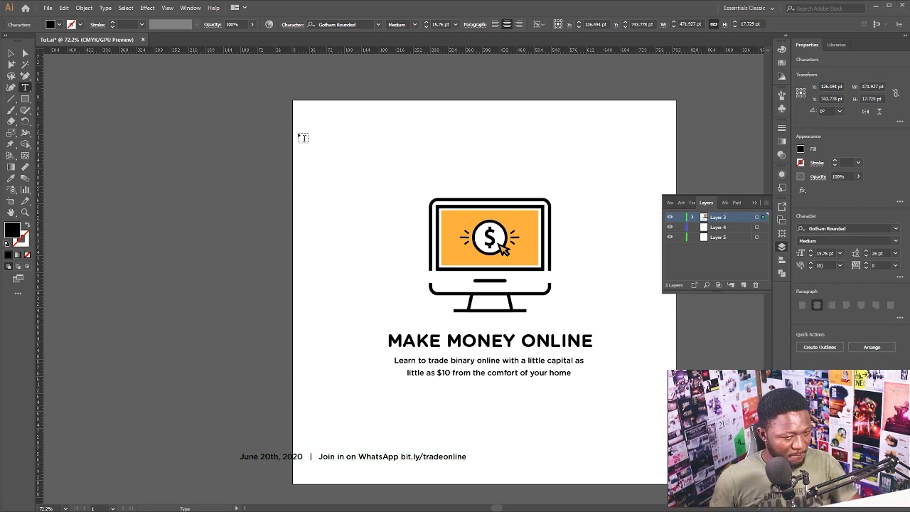
{"action": "key", "text": "ctrl+shift+l"}
{"action": "left_click_drag", "start_coordinate": [356, 461], "coordinate": [420, 461]}
{"action": "key", "text": "ctrl+shift+a"}
Draw a black rounded badge after the WhatsApp link and put the white text "It's free" inside it
{"action": "key", "text": "m"}
{"action": "left_click_drag", "start_coordinate": [576, 453], "coordinate": [638, 466]}
{"action": "key", "text": "v"}
{"action": "key", "text": "t"}
{"action": "left_click", "coordinate": [331, 361]}
{"action": "type", "text": "It's free"}
{"action": "key", "text": "Escape"}
{"action": "mouse_move", "coordinate": [343, 364]}
{"action": "left_mouse_down"}
{"action": "mouse_move", "coordinate": [501, 382]}
{"action": "mouse_move", "coordinate": [480, 400]}
{"action": "mouse_move", "coordinate": [498, 398]}
{"action": "left_mouse_up"}
{"action": "left_click", "coordinate": [484, 402]}
{"action": "key", "text": "ctrl+shift+a"}
{"action": "scroll", "coordinate": [483, 403], "scroll_direction": "down", "scroll_amount": 2}
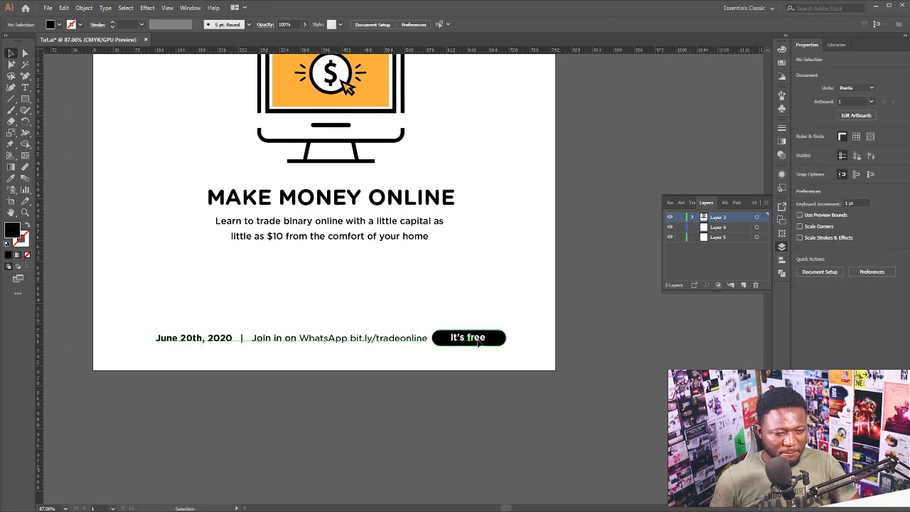
Colour the headline word "MONEY" orange and make "$10" bold in the subtitle
{"action": "scroll", "coordinate": [478, 342], "scroll_direction": "down", "scroll_amount": 1}
{"action": "key", "text": "t"}
{"action": "left_click_drag", "start_coordinate": [346, 329], "coordinate": [430, 329]}
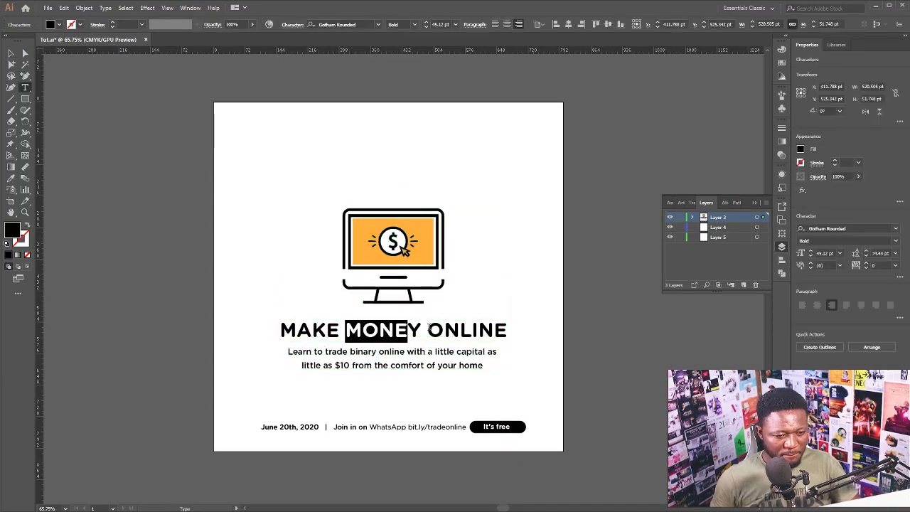
{"action": "left_click", "coordinate": [57, 24]}
{"action": "left_click", "coordinate": [43, 41]}
{"action": "key", "text": "Escape"}
{"action": "key", "text": "ctrl+shift+a"}
{"action": "left_click_drag", "start_coordinate": [505, 293], "coordinate": [480, 281]}
{"action": "left_click_drag", "start_coordinate": [505, 183], "coordinate": [277, 373]}
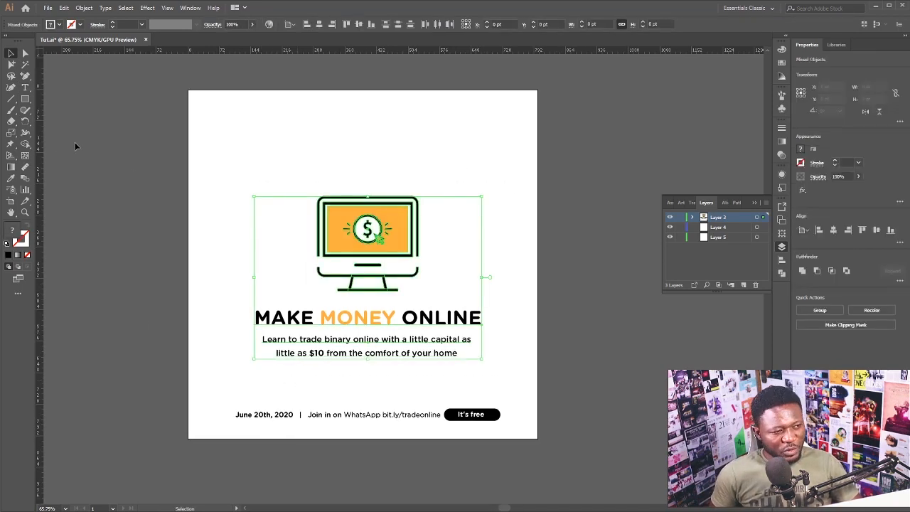
{"action": "key", "text": "ctrl+shift+a"}
Duplicate the artboard with its artwork and place the copy beside the original, about 845 pt to its right
{"action": "key", "text": "shift+o"}
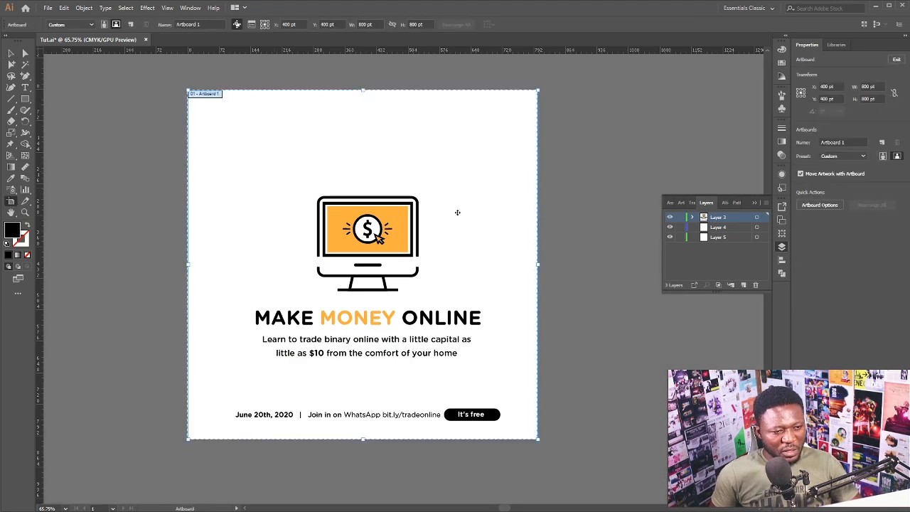
{"action": "scroll", "coordinate": [457, 212], "scroll_direction": "right", "scroll_amount": 4}
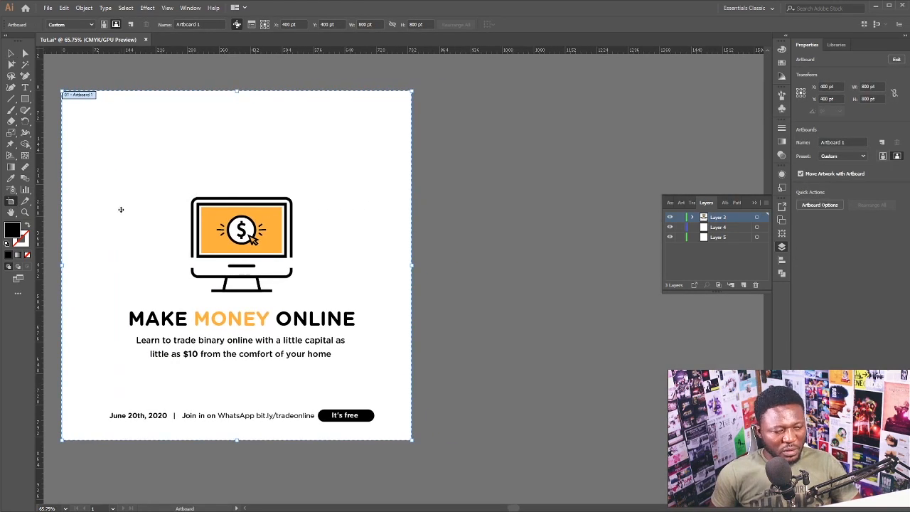
{"action": "left_click_drag", "start_coordinate": [121, 209], "coordinate": [491, 215]}
{"action": "left_click_drag", "start_coordinate": [506, 163], "coordinate": [454, 164]}
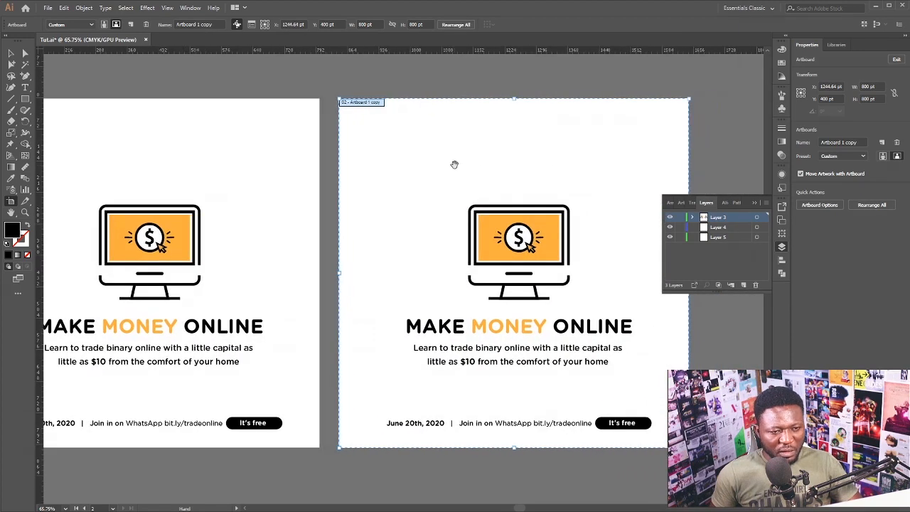
{"action": "left_click", "coordinate": [300, 63]}
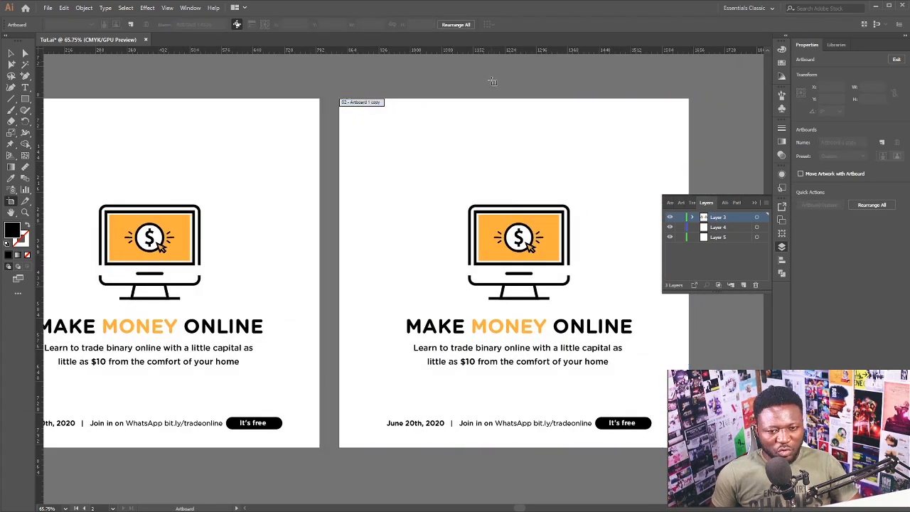
On Layer 5, draw a background rectangle of about 799 × 799 pt covering the duplicated artboard and fill it orange
{"action": "left_click", "coordinate": [725, 237]}
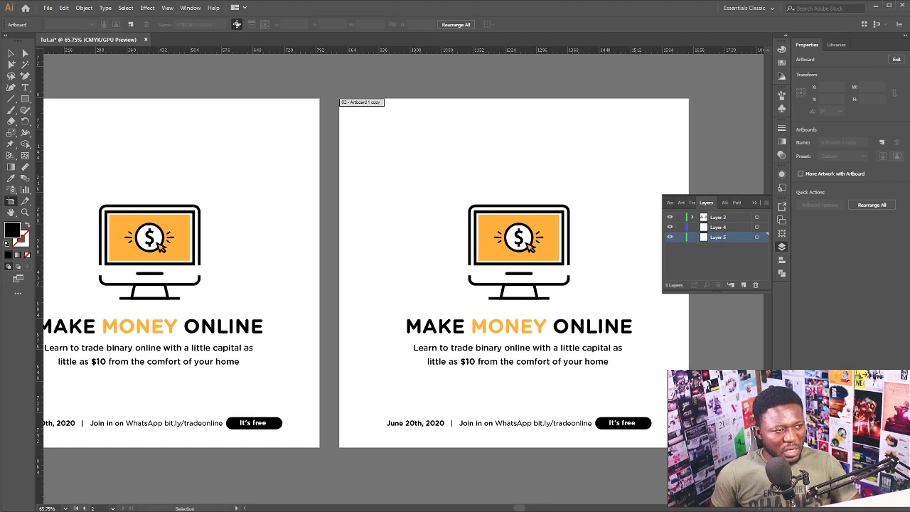
{"action": "key", "text": "m"}
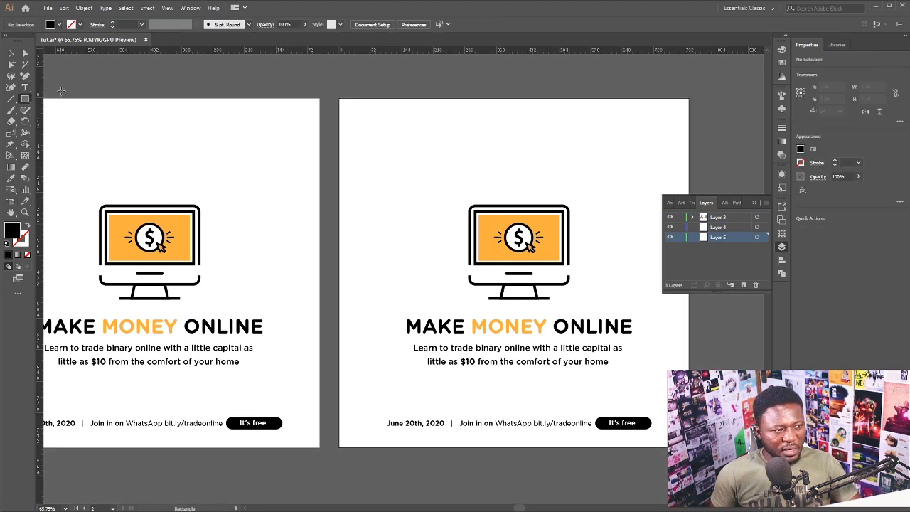
{"action": "left_click_drag", "start_coordinate": [339, 97], "coordinate": [621, 449]}
{"action": "left_click", "coordinate": [61, 26]}
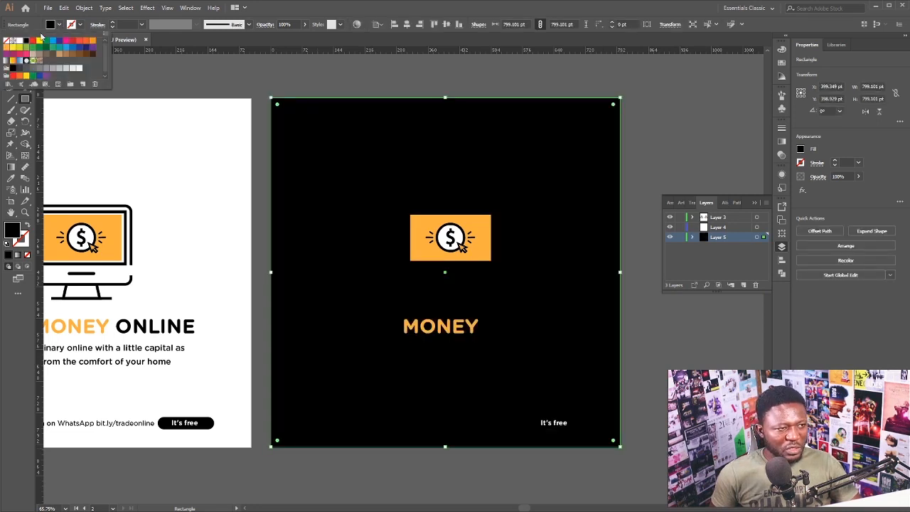
{"action": "left_click", "coordinate": [7, 48]}
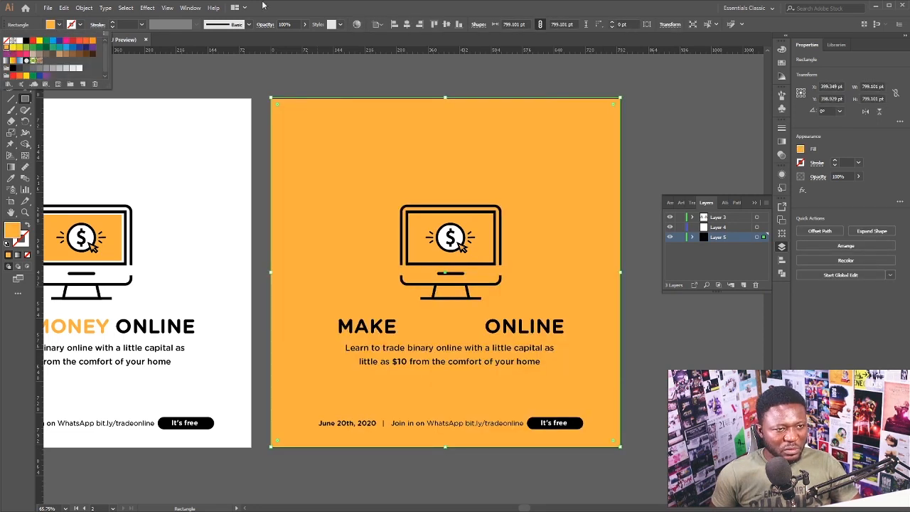
{"action": "key", "text": "Escape"}
{"action": "key", "text": "v"}
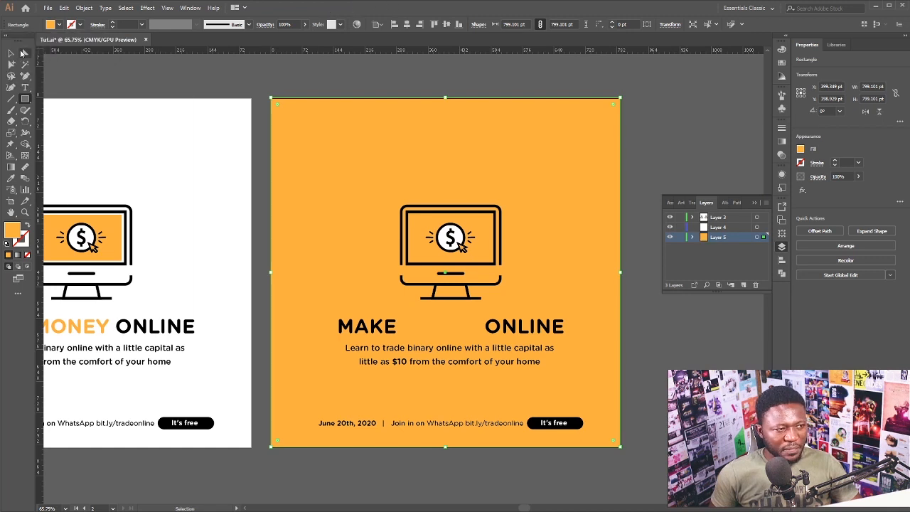
{"action": "key", "text": "ctrl+shift+a"}
Colour the word "MONEY" white in the headline on the duplicated artboard
{"action": "left_click", "coordinate": [508, 329]}
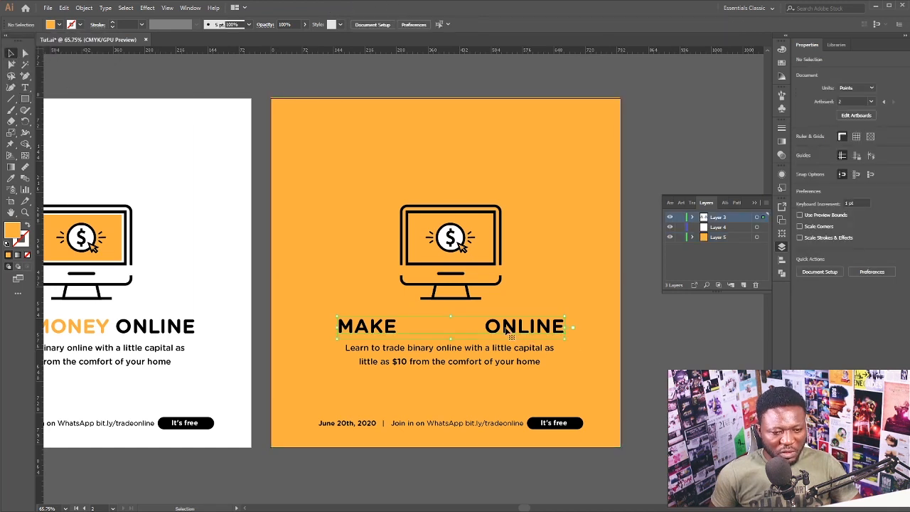
{"action": "double_click", "coordinate": [508, 329]}
{"action": "left_click_drag", "start_coordinate": [484, 328], "coordinate": [396, 327]}
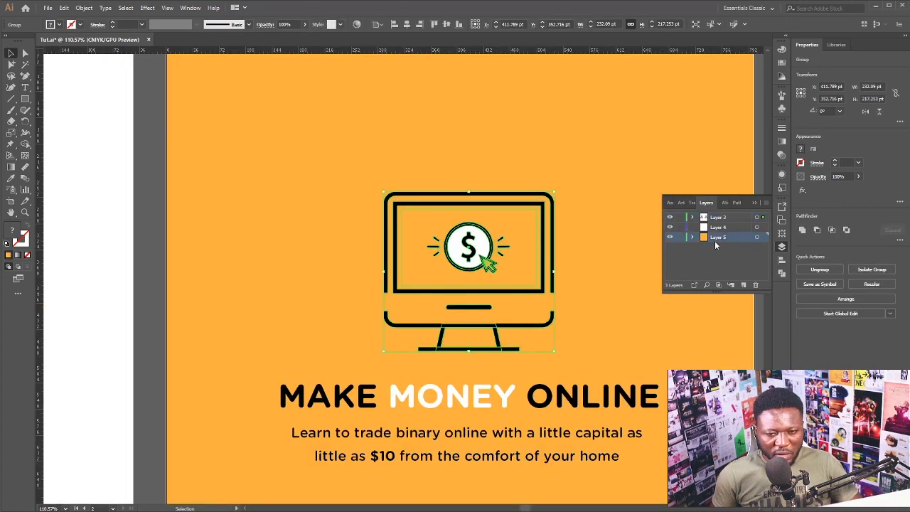
On Layer 4, draw a rectangle of about 202 × 120 pt over the monitor's inner screen frame and fill it white
{"action": "left_click", "coordinate": [717, 228]}
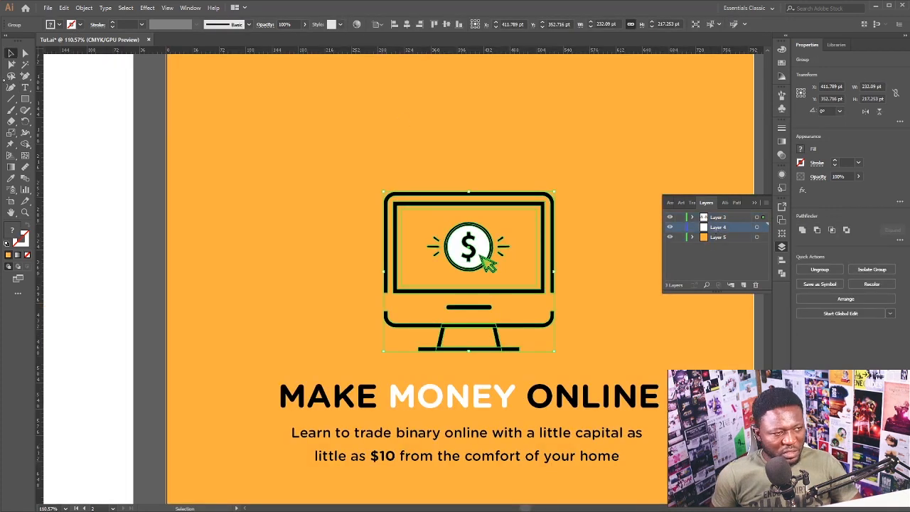
{"action": "key", "text": "m"}
{"action": "scroll", "coordinate": [473, 283], "scroll_direction": "up", "scroll_amount": 2}
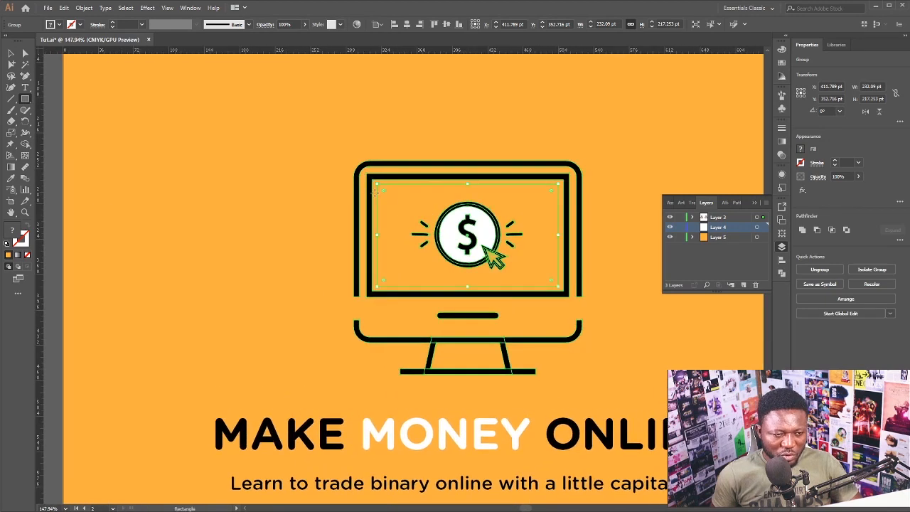
{"action": "left_click_drag", "start_coordinate": [368, 178], "coordinate": [567, 293]}
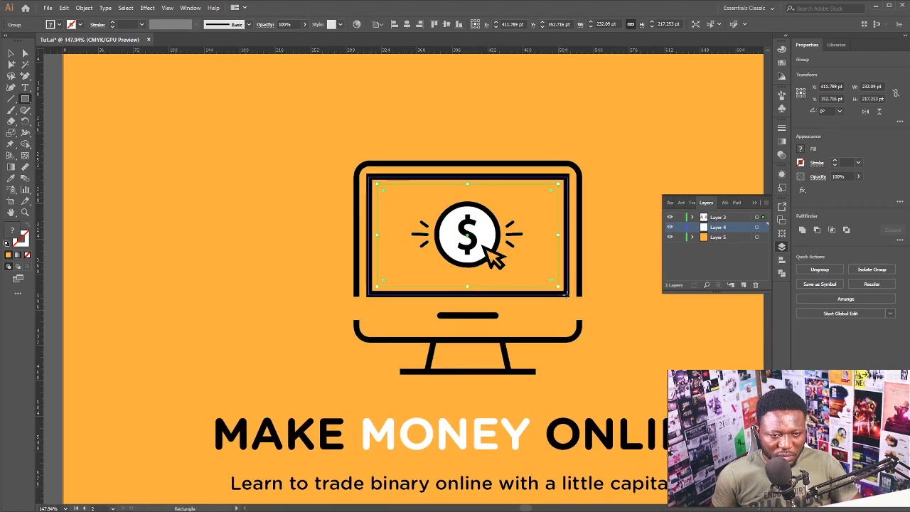
{"action": "left_click", "coordinate": [54, 27]}
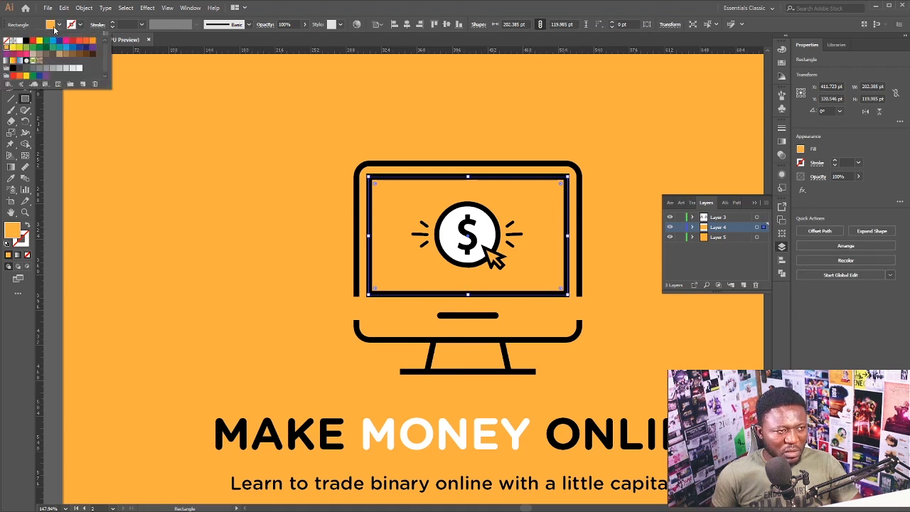
{"action": "left_click", "coordinate": [15, 43]}
{"action": "key", "text": "Escape"}
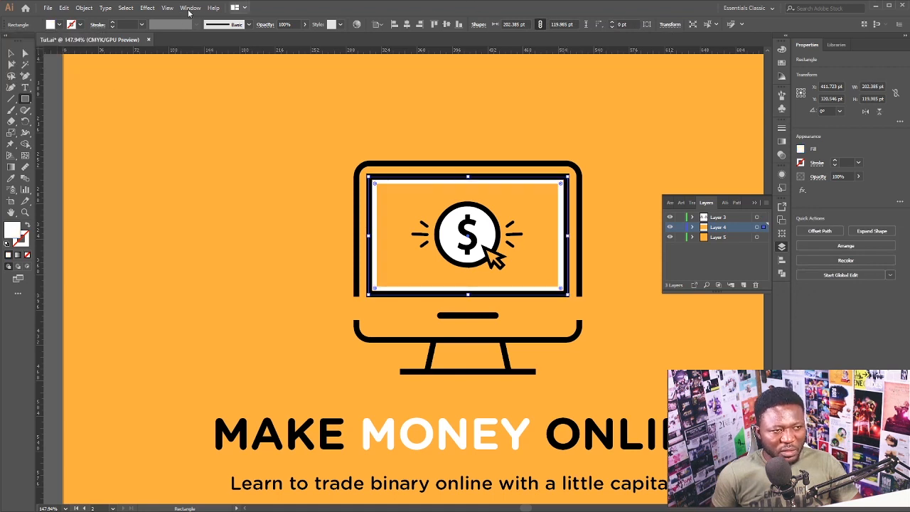
{"action": "key", "text": "v"}
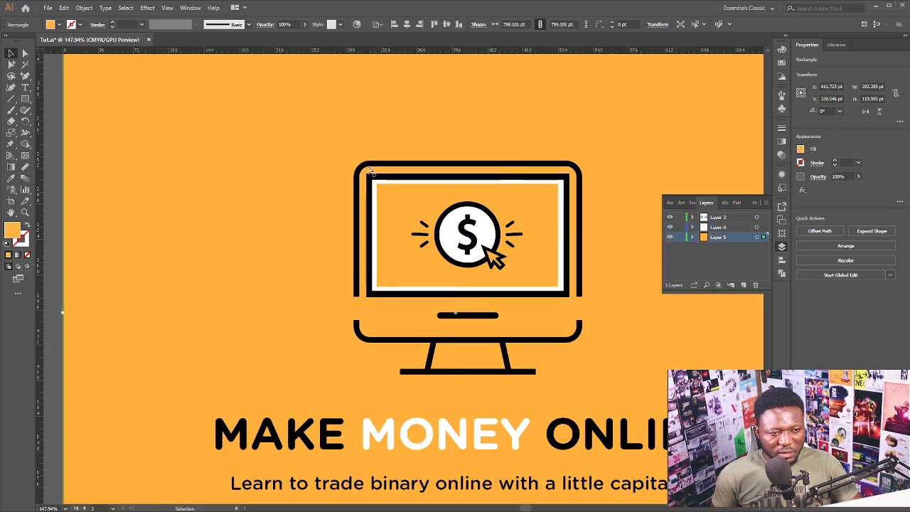